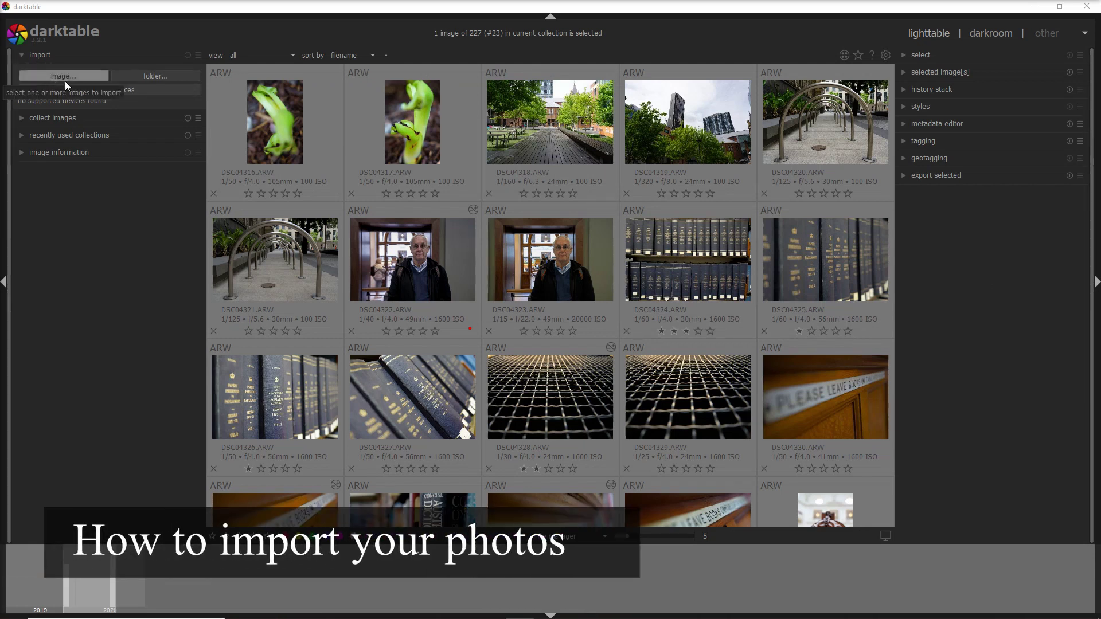
# Expand collect images to list film rolls 2019_11_09 DSLR Day (38) and 2020_07_04 DSLR Day & Night (189).
pyautogui.click(130, 81)
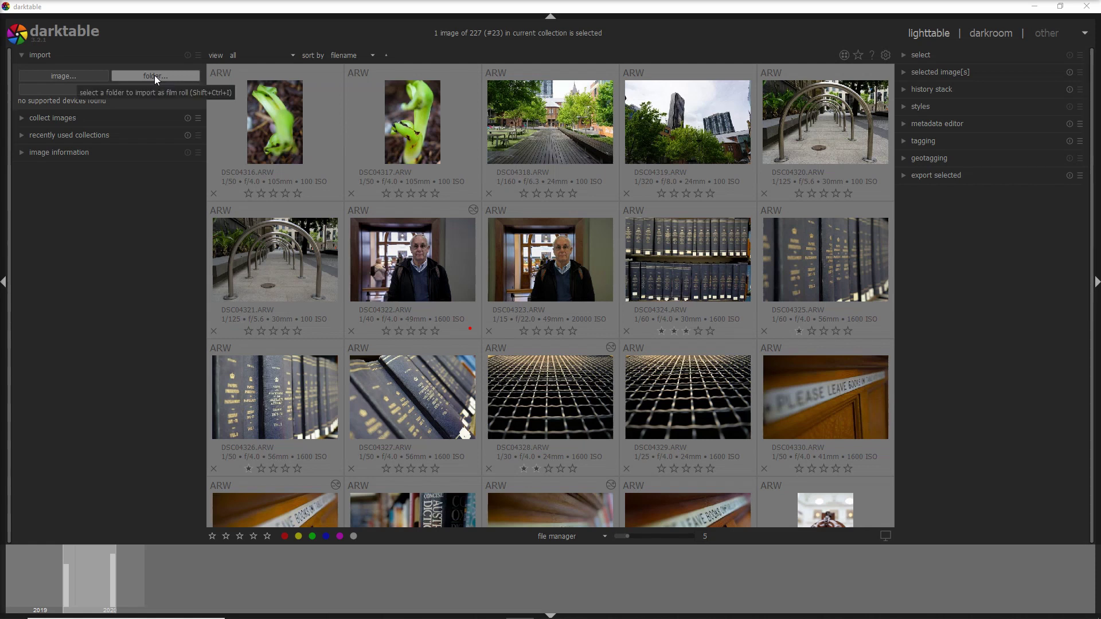
pyautogui.click(77, 117)
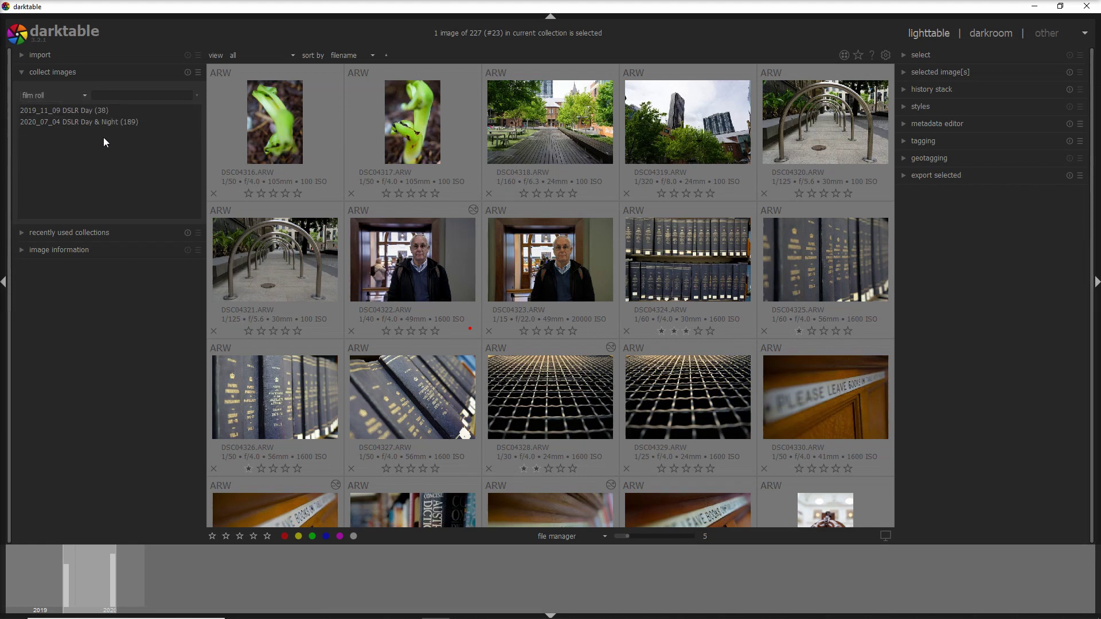
# Switch the collect images property to camera, listing Sony ILCE-7M3 (189) and ILCE-7RM2 (38).
pyautogui.click(81, 98)
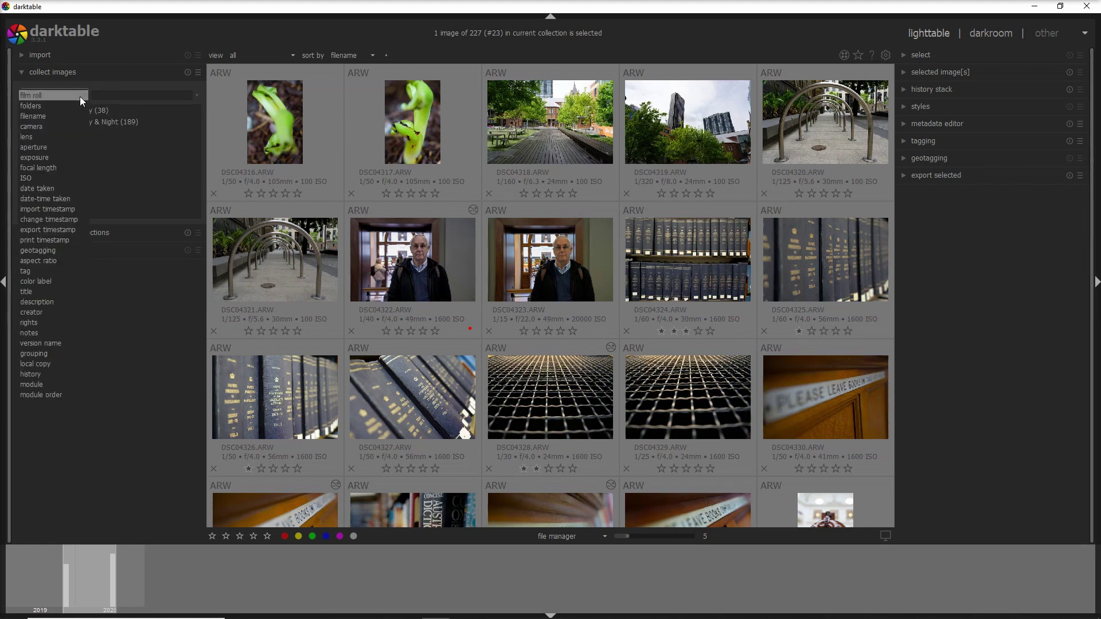
pyautogui.click(59, 126)
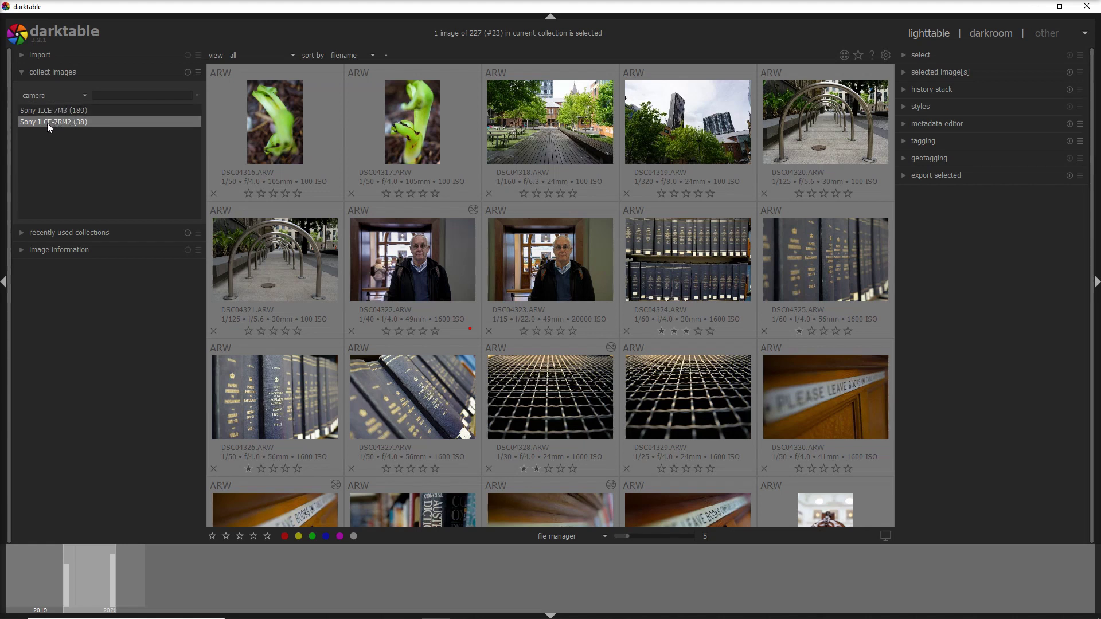
pyautogui.click(75, 97)
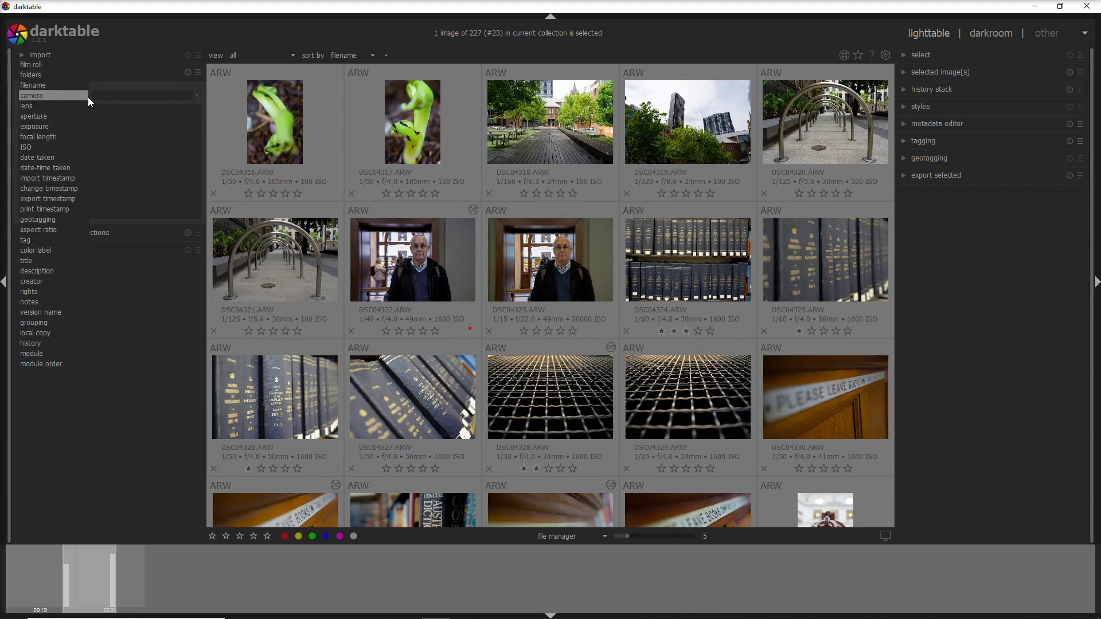
pyautogui.click(108, 108)
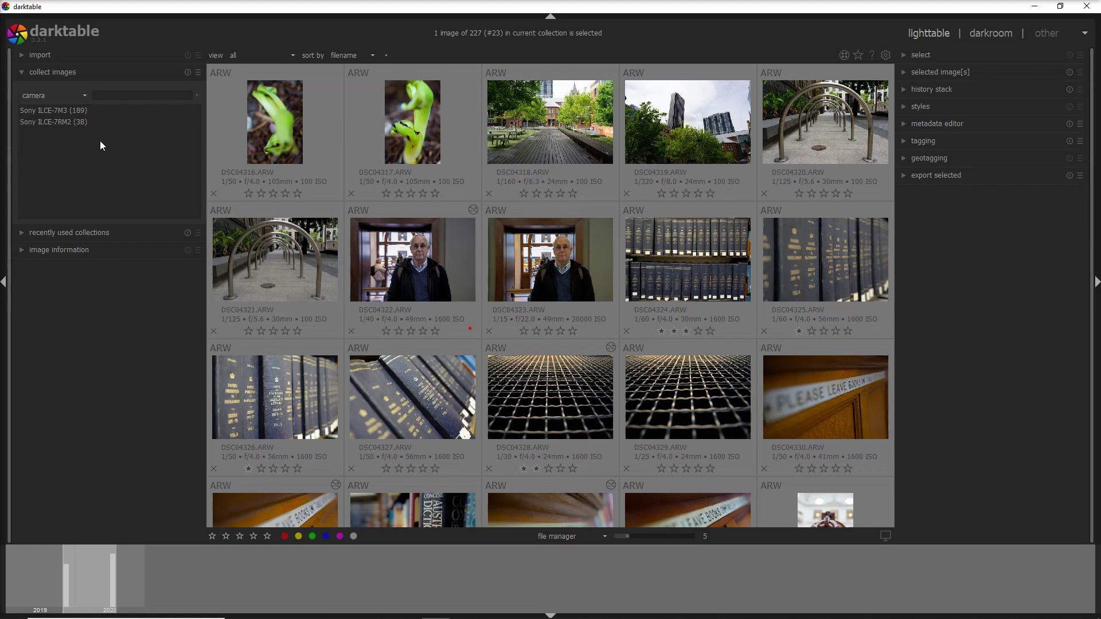
# Expand recently used collections and image information, showing DSC04323.ARW's 1/15 s, f/22, 49 mm, ISO 20000.
pyautogui.click(24, 234)
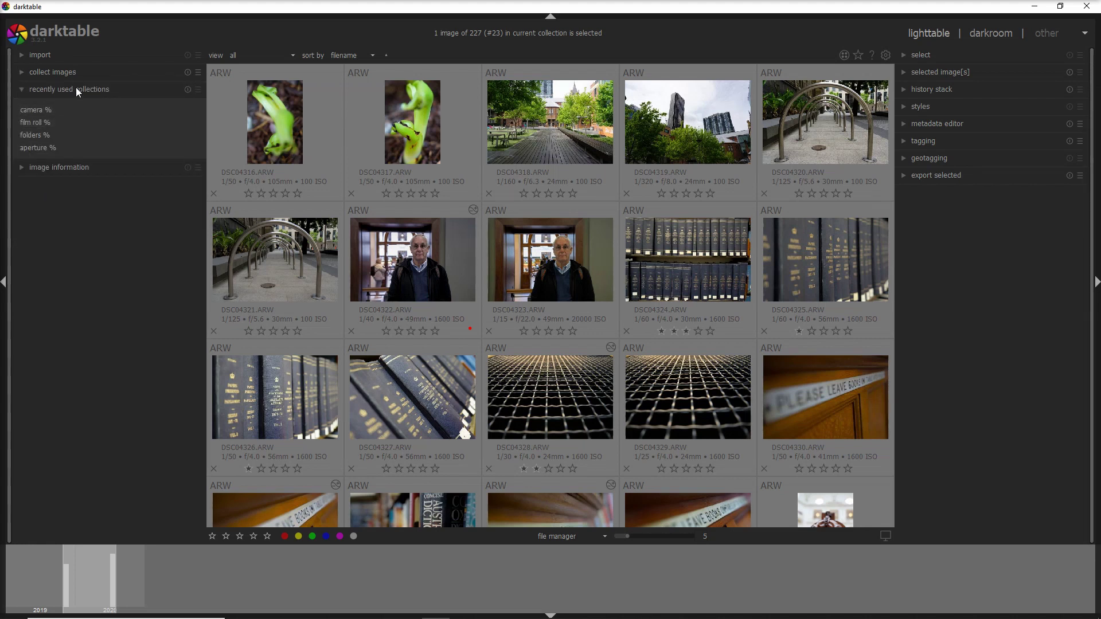
pyautogui.click(23, 168)
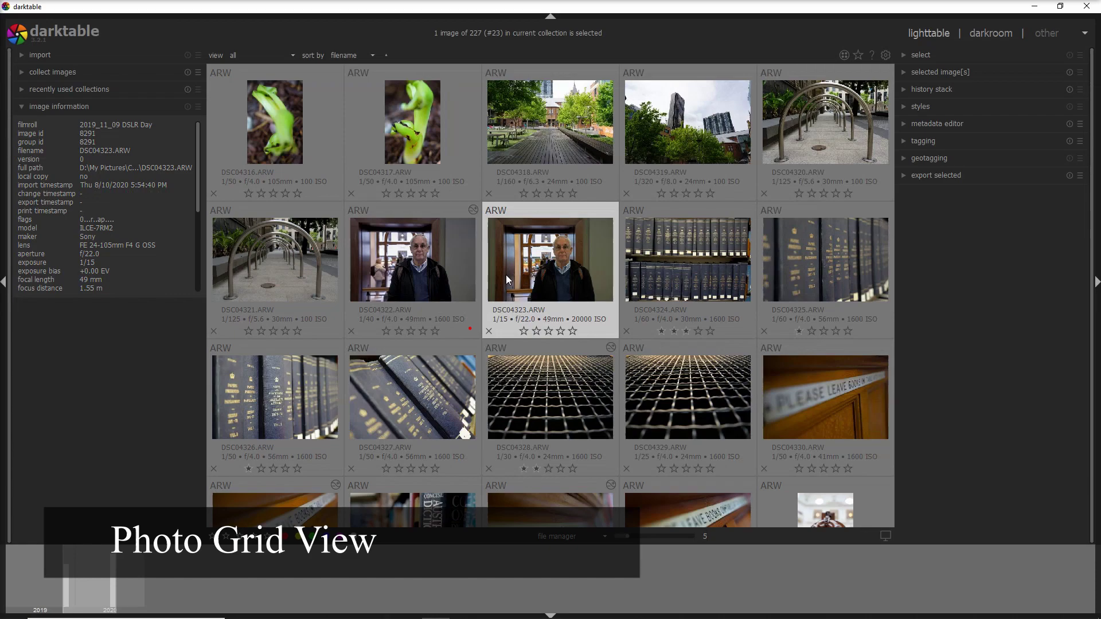
# Resize the lighttable thumbnails with the zoom slider from 25 to 9, then 4 per row.
pyautogui.scroll(-4, 509, 290)
pyautogui.scroll(4, 510, 290)
pyautogui.scroll(-4, 512, 289)
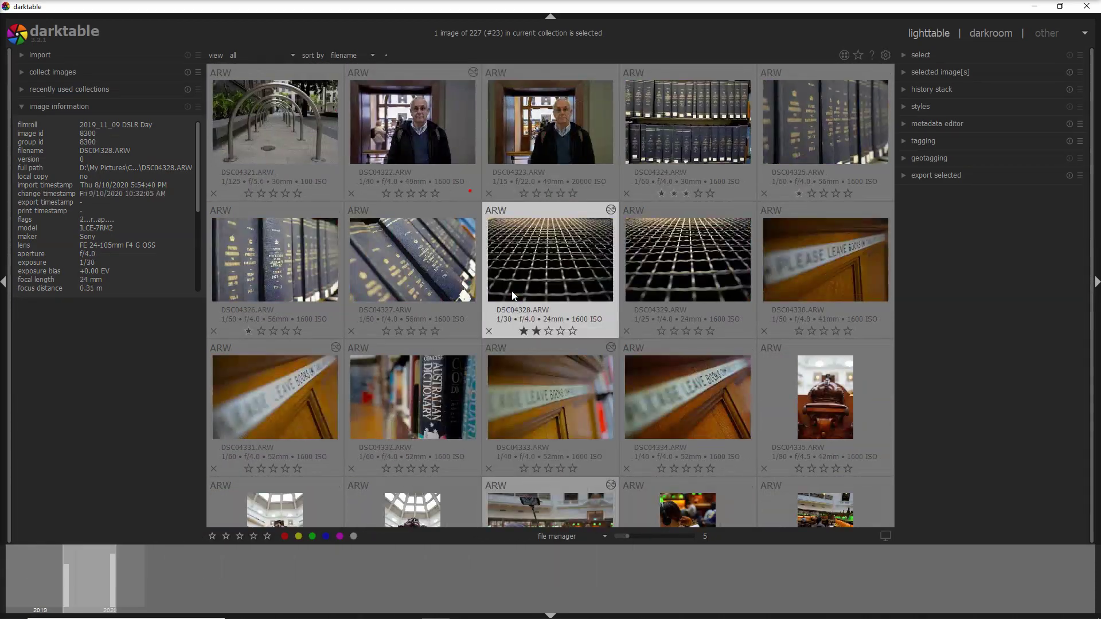
pyautogui.scroll(4, 513, 292)
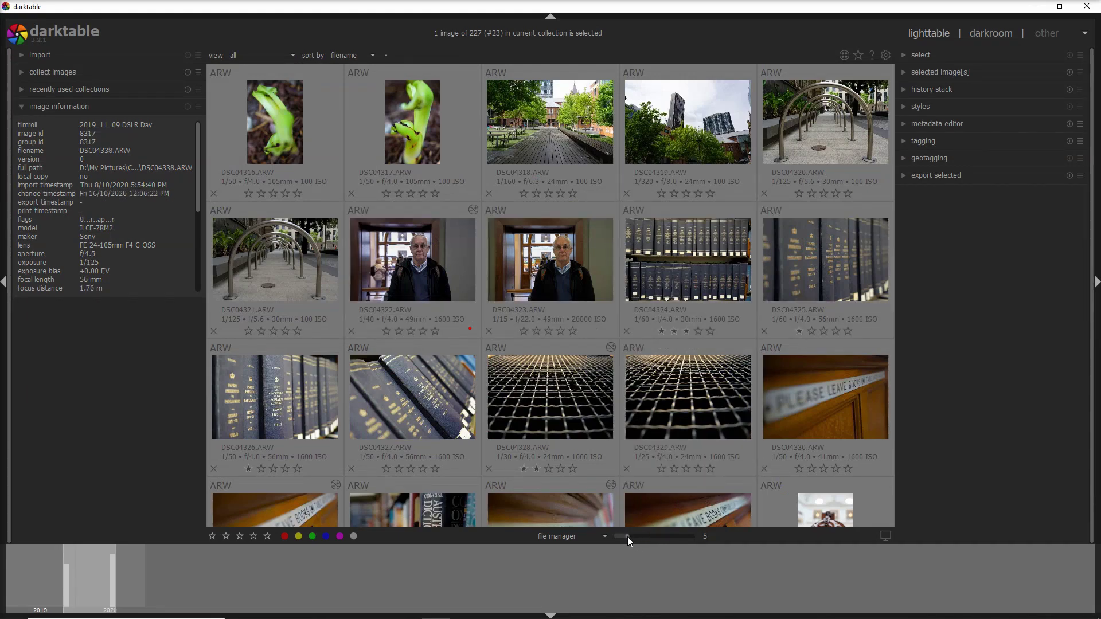
pyautogui.moveTo(628, 538); pyautogui.dragTo(714, 545)
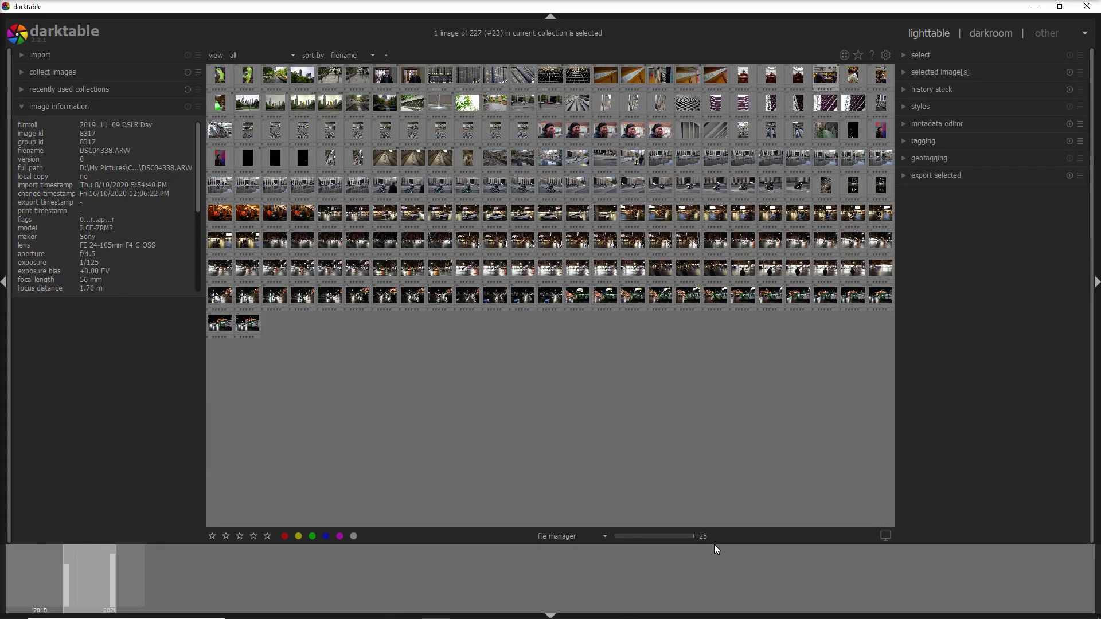
pyautogui.click(643, 536)
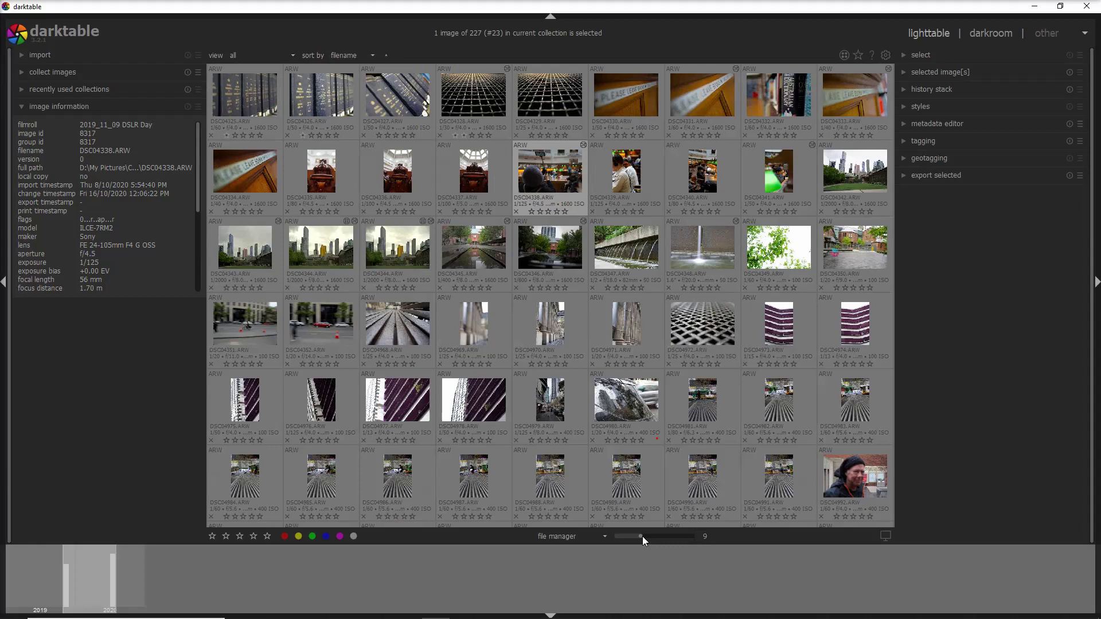
pyautogui.click(630, 536)
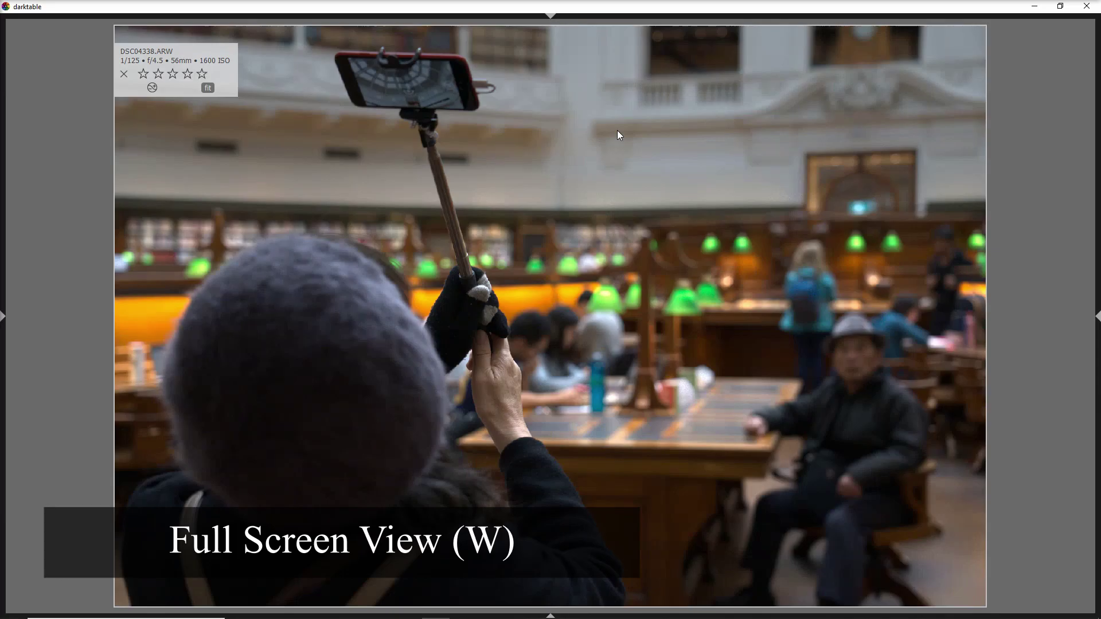
# Preview photos full screen, view DSC04326 with focus points, then show the shortcuts overview.
pyautogui.press('w')
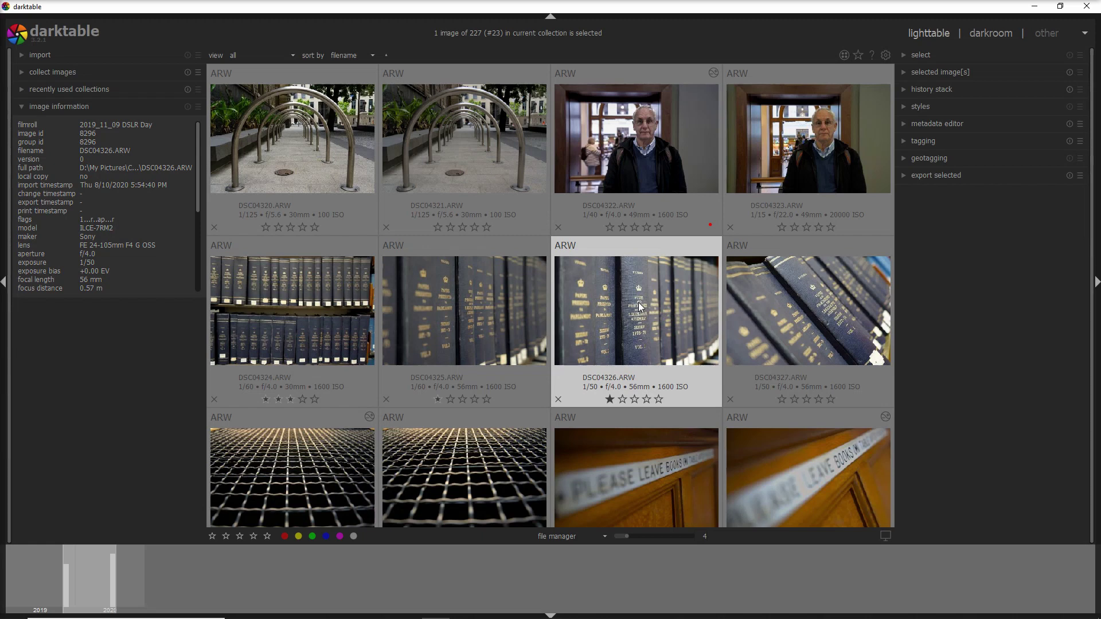
pyautogui.hotkey('ctrl', 'w')
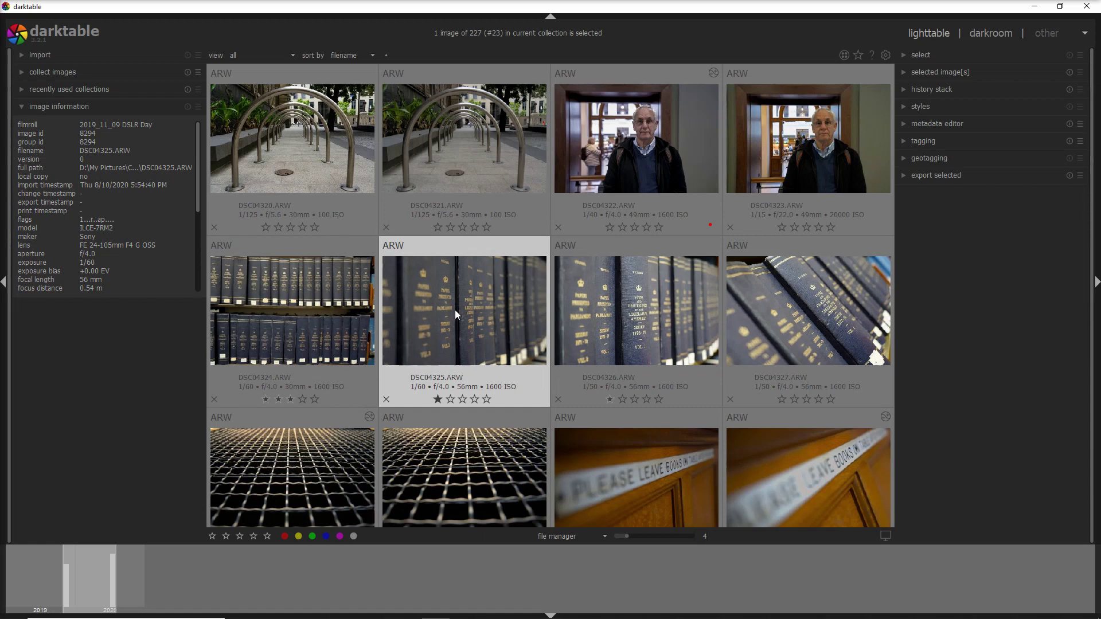
pyautogui.press('h')
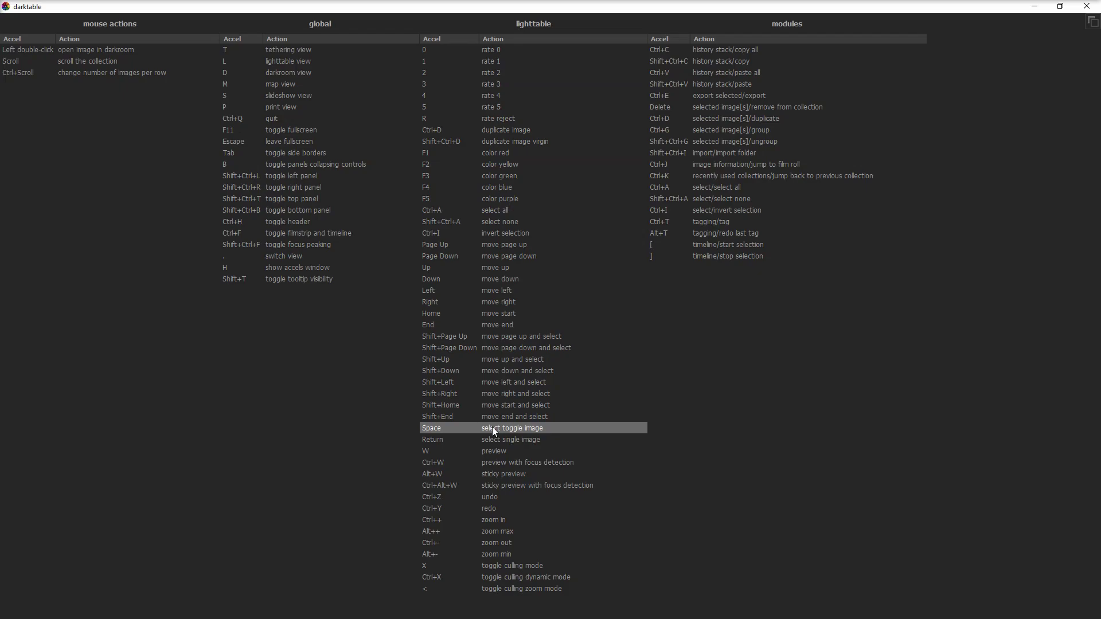
# Dismiss the shortcuts overview and enlarge the grid to three thumbnails per row.
pyautogui.press('h')
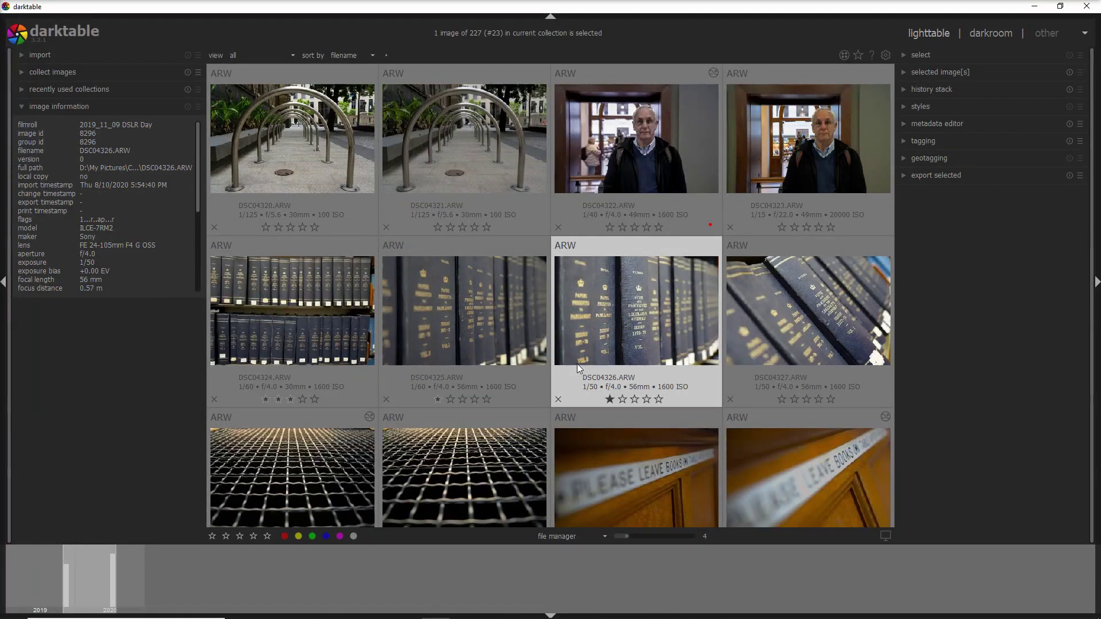
pyautogui.scroll(1, 577, 363)
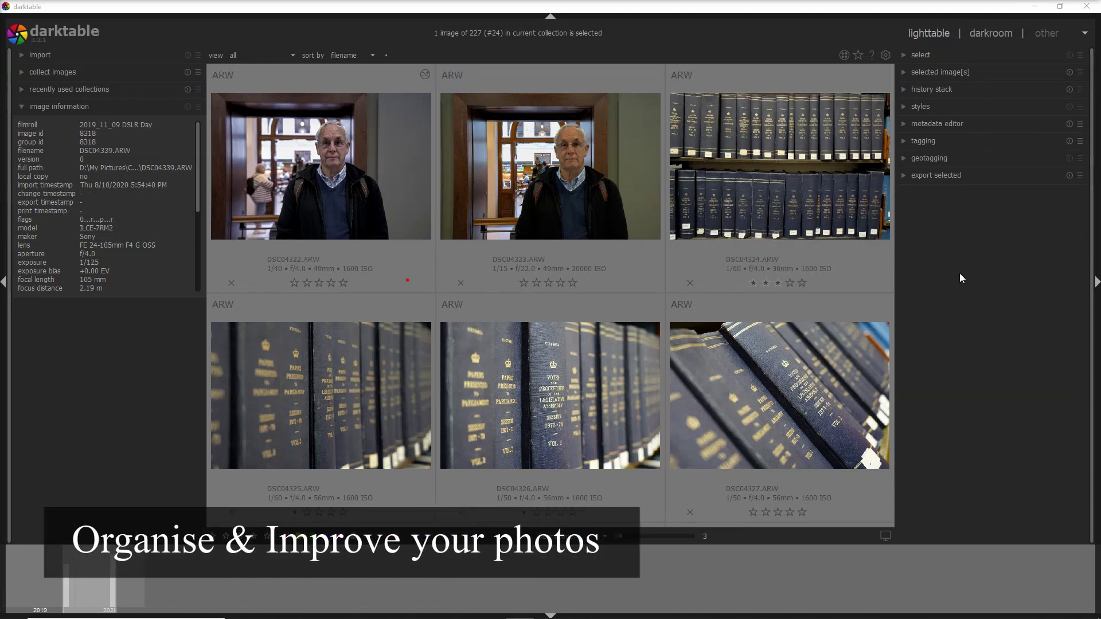
# Toggle the select and selected images modules, then expand styles listing Australia, Black & White Indoor and others.
pyautogui.click(903, 56)
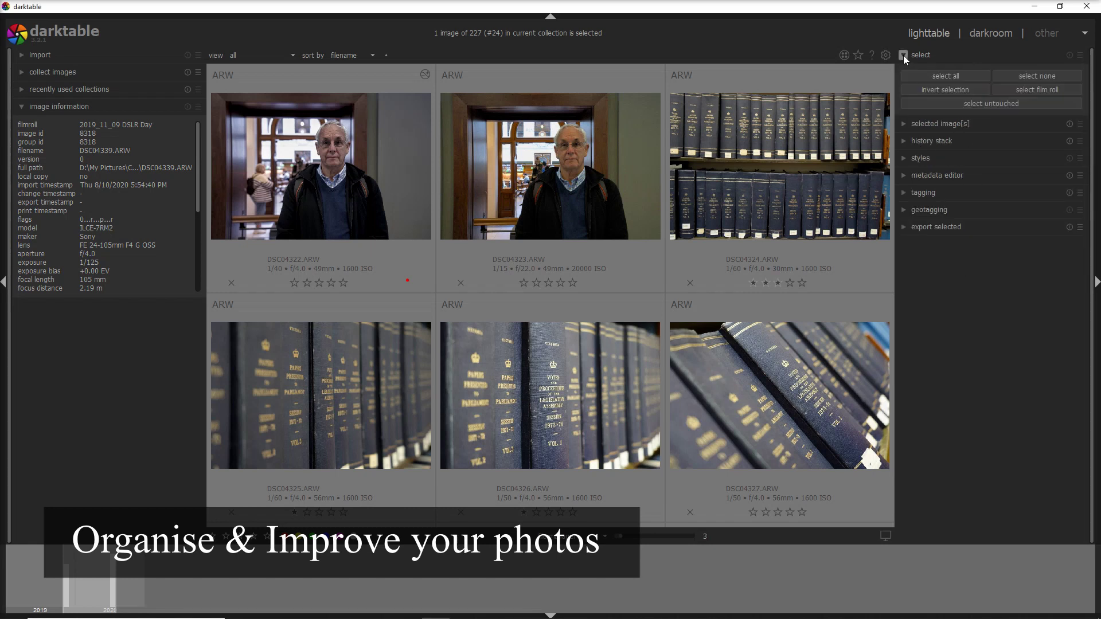
pyautogui.click(904, 55)
pyautogui.click(904, 73)
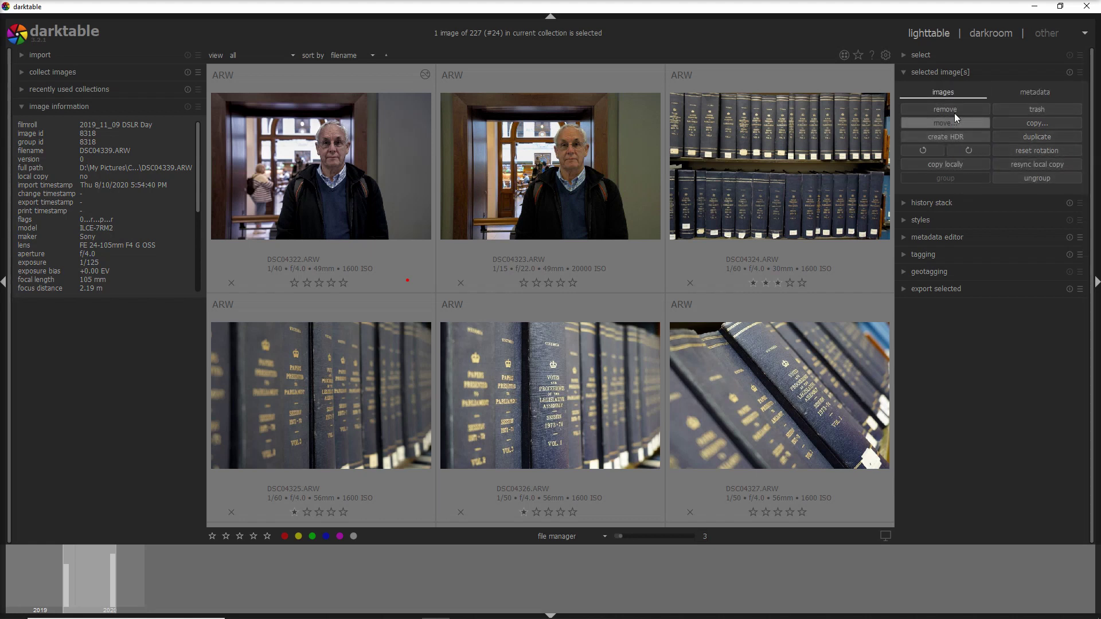
pyautogui.click(908, 73)
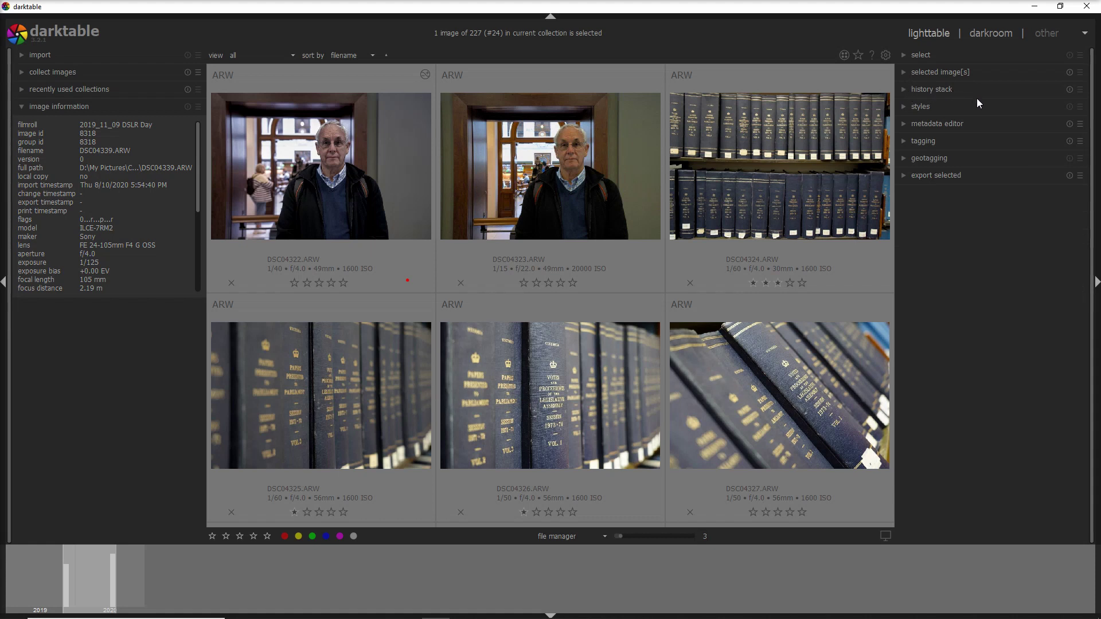
pyautogui.click(904, 108)
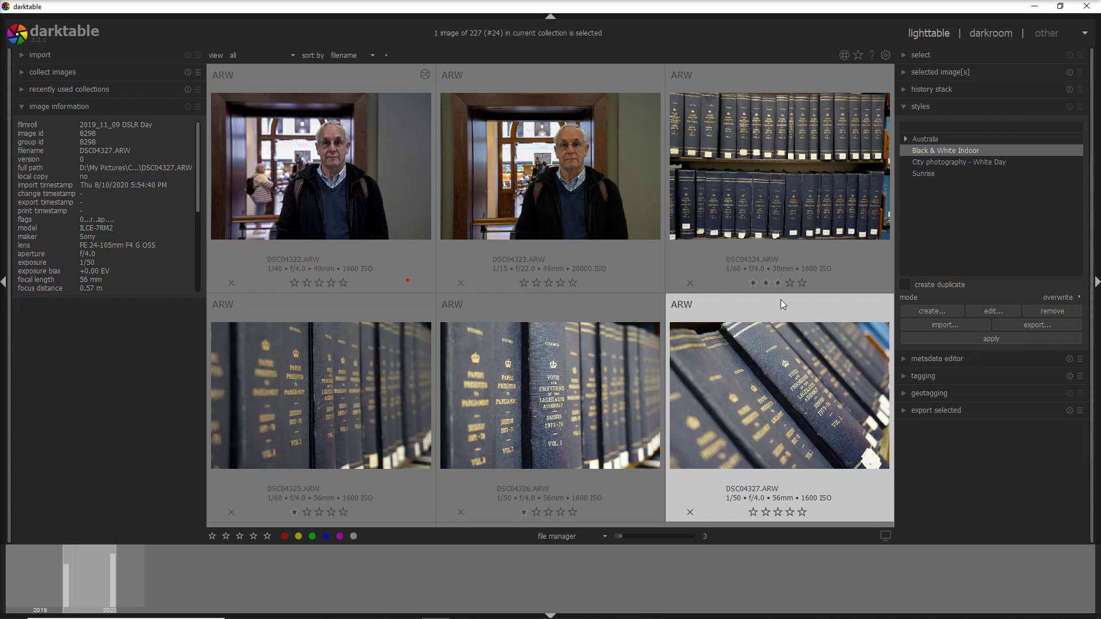
# Apply the Black & White Indoor style to DSC04339, then undo it with Ctrl+Z.
pyautogui.scroll(-1, 782, 303)
pyautogui.scroll(-1, 788, 302)
pyautogui.scroll(-1, 781, 305)
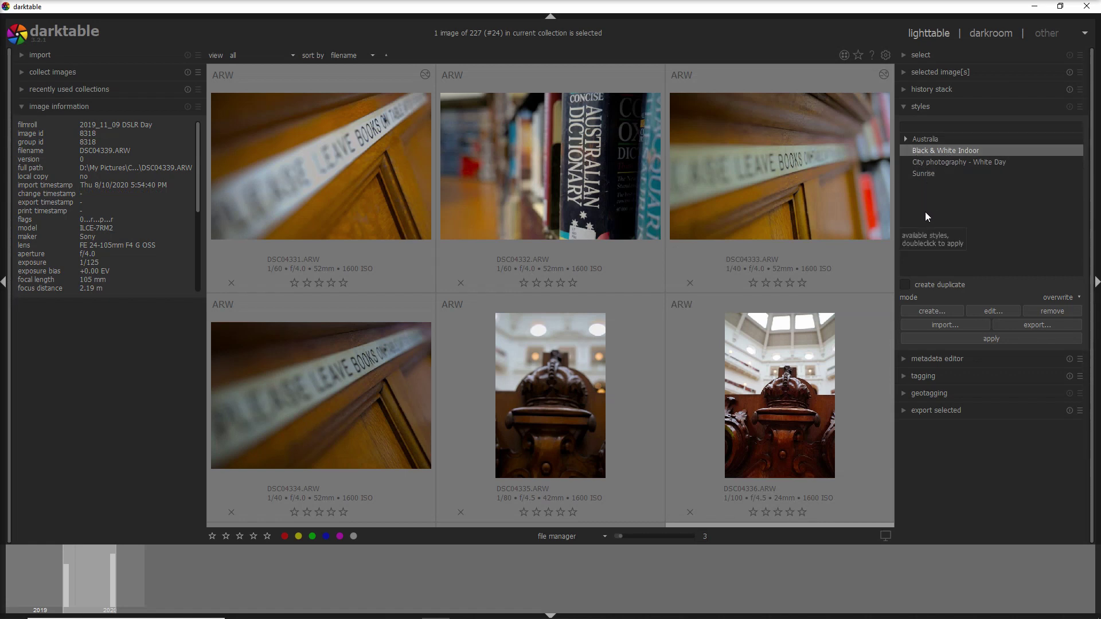
pyautogui.scroll(-2, 677, 215)
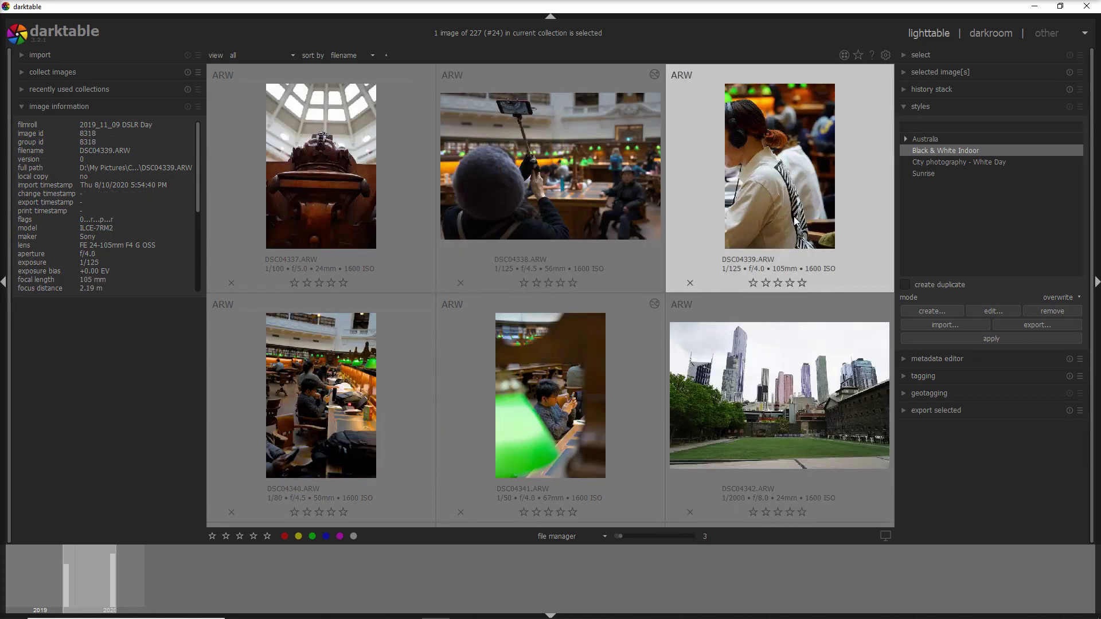
pyautogui.doubleClick(936, 151)
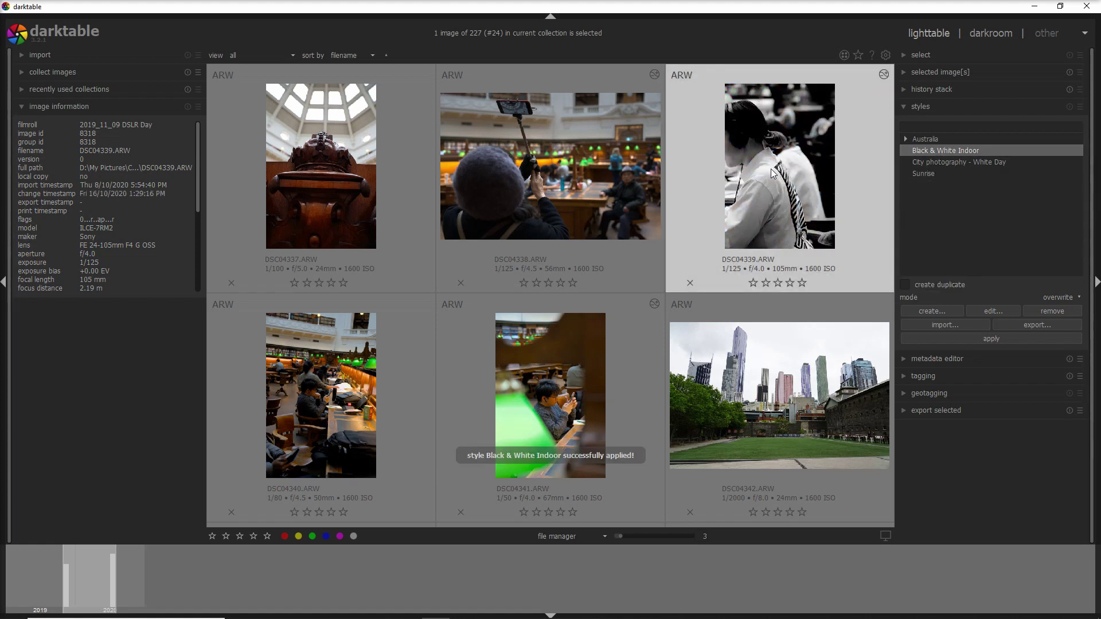
pyautogui.hotkey('ctrl', 'z')
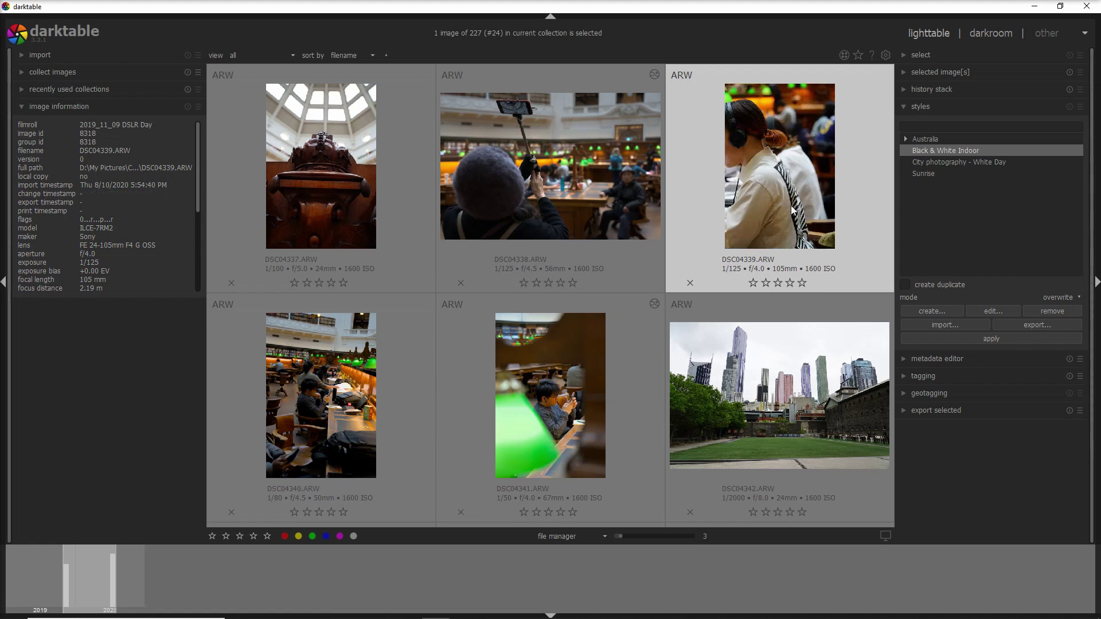
# Collapse styles, expand the metadata editor, and open tagging showing Library, Melbourne and Workshop.
pyautogui.click(906, 107)
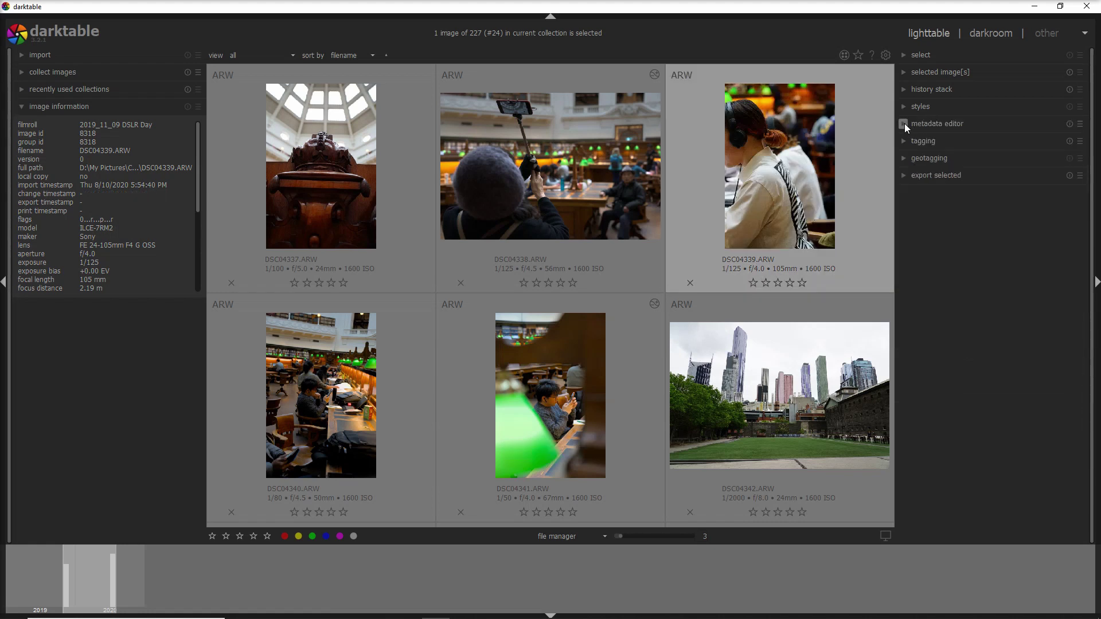
pyautogui.click(905, 123)
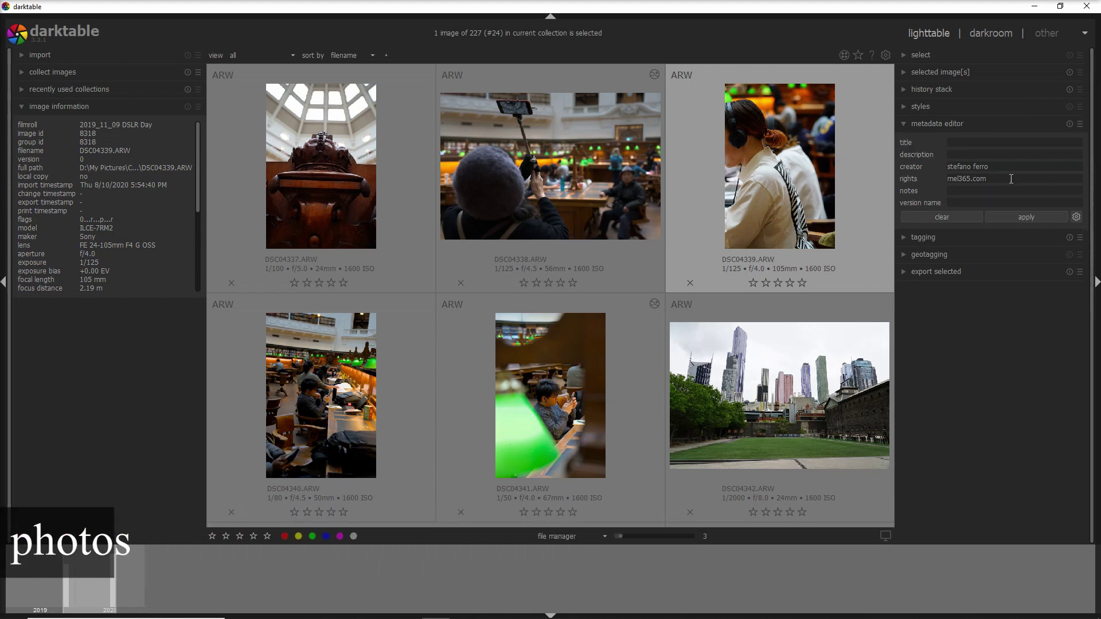
pyautogui.click(904, 237)
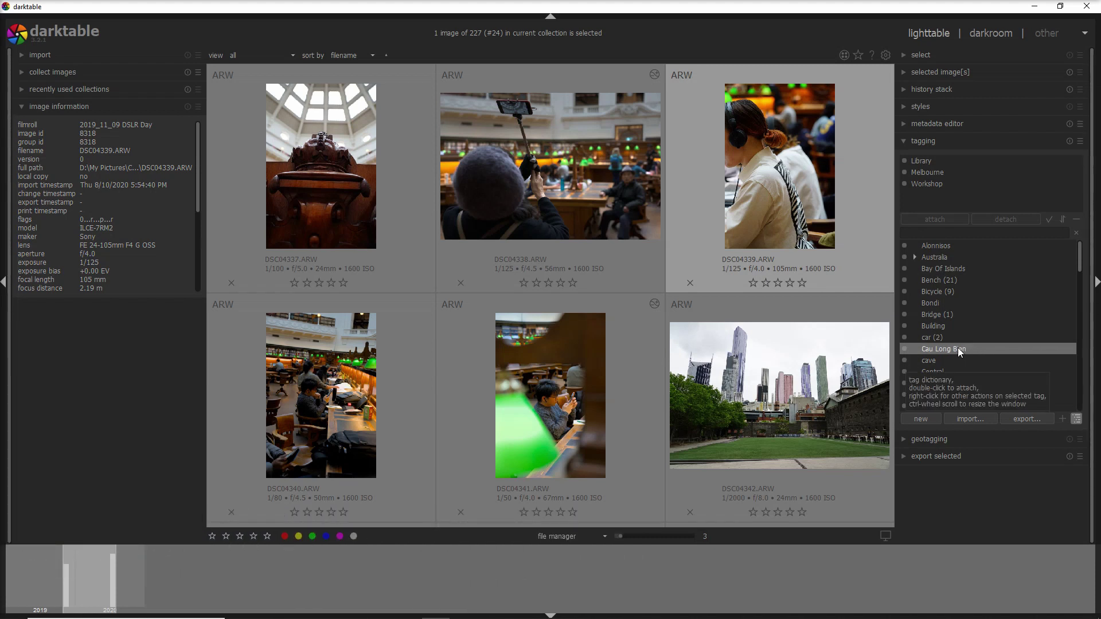
# Choose OpenEXR (float) as the file format in the export selected module.
pyautogui.click(954, 458)
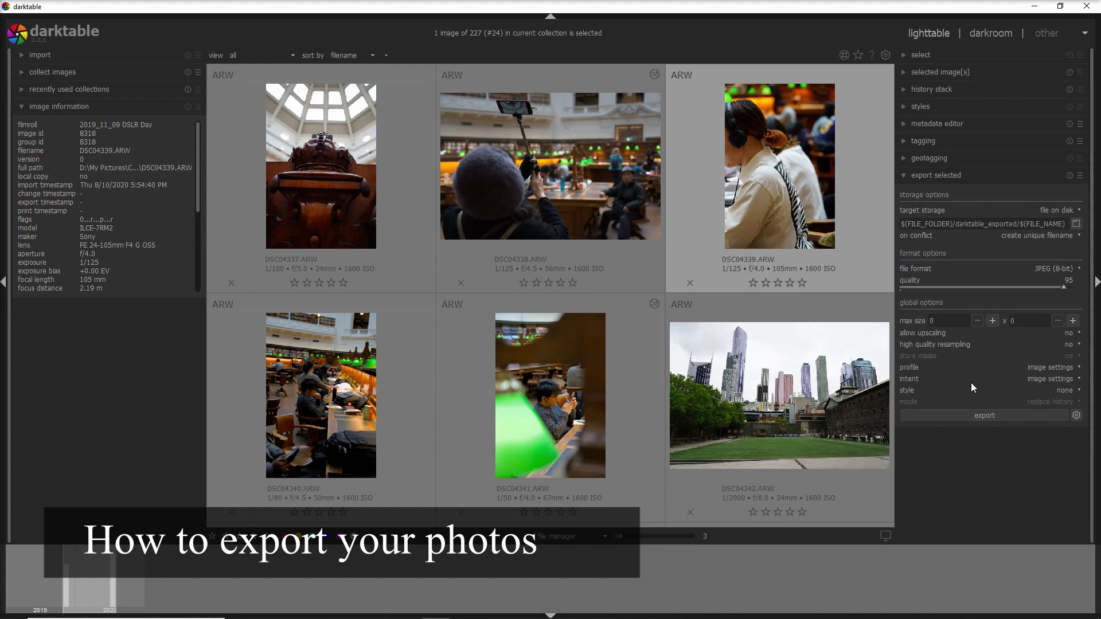
pyautogui.click(1053, 269)
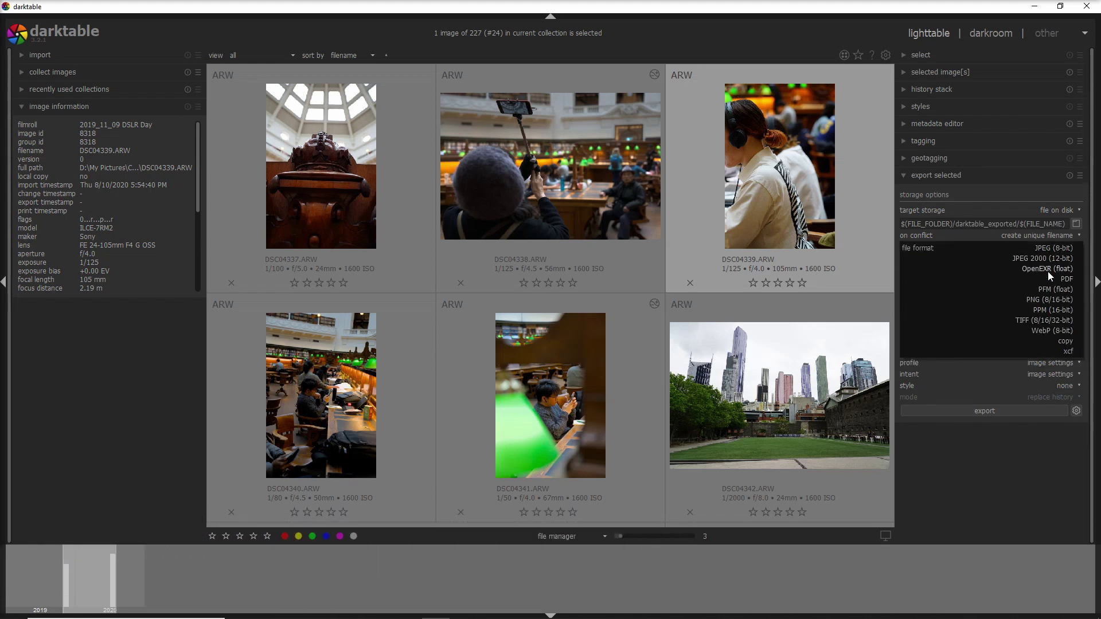
pyautogui.click(1049, 269)
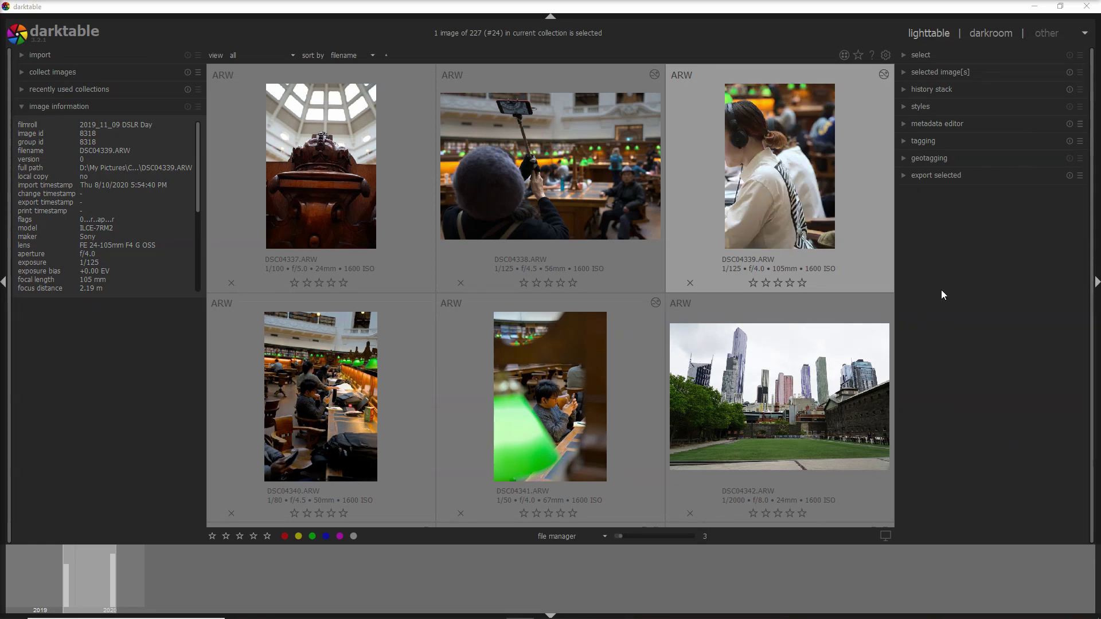
# Open the selfie-stick photo #23 in darkroom and list its history, 0 original to 11 exposure.
pyautogui.click(990, 37)
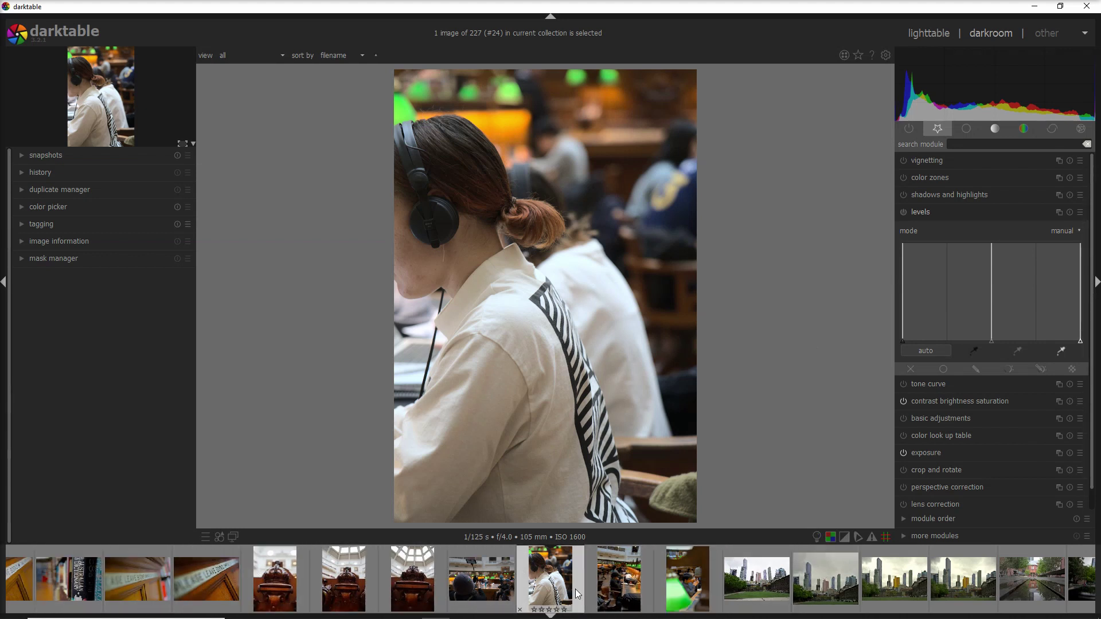
pyautogui.click(485, 586)
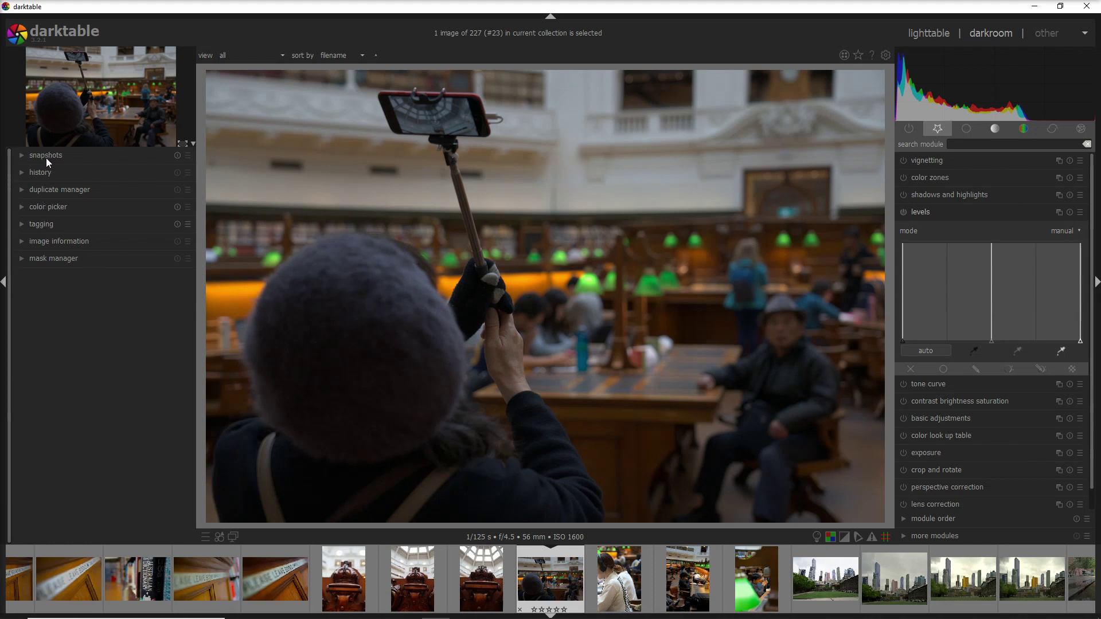
pyautogui.click(19, 172)
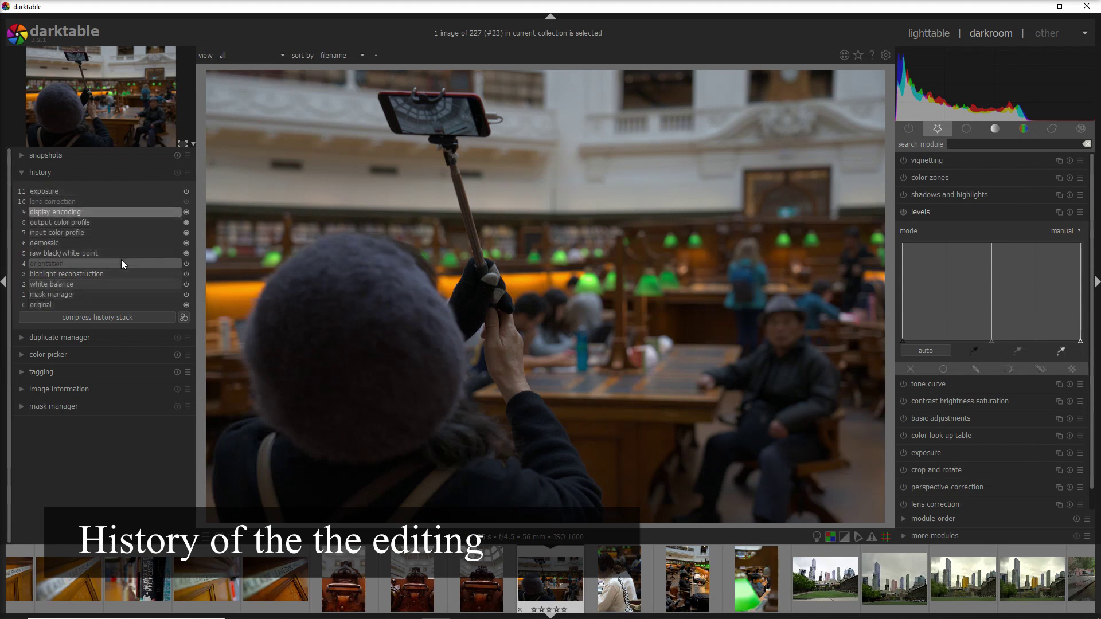
# Step back through history to lens correction and color profile stages, then return to 11 exposure.
pyautogui.click(140, 193)
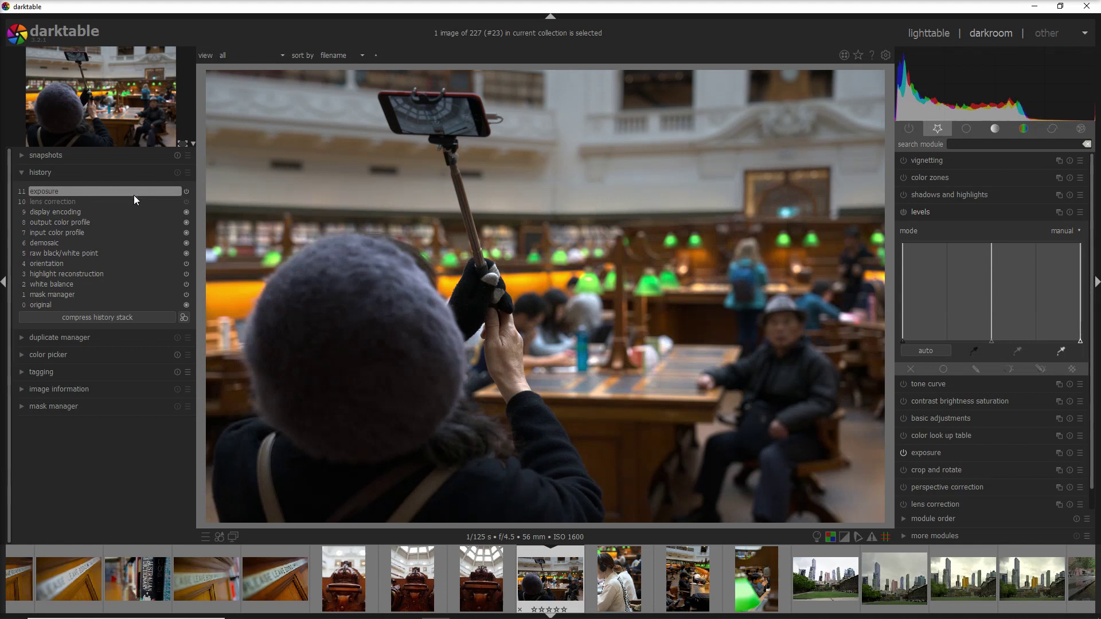
pyautogui.click(134, 199)
pyautogui.click(136, 213)
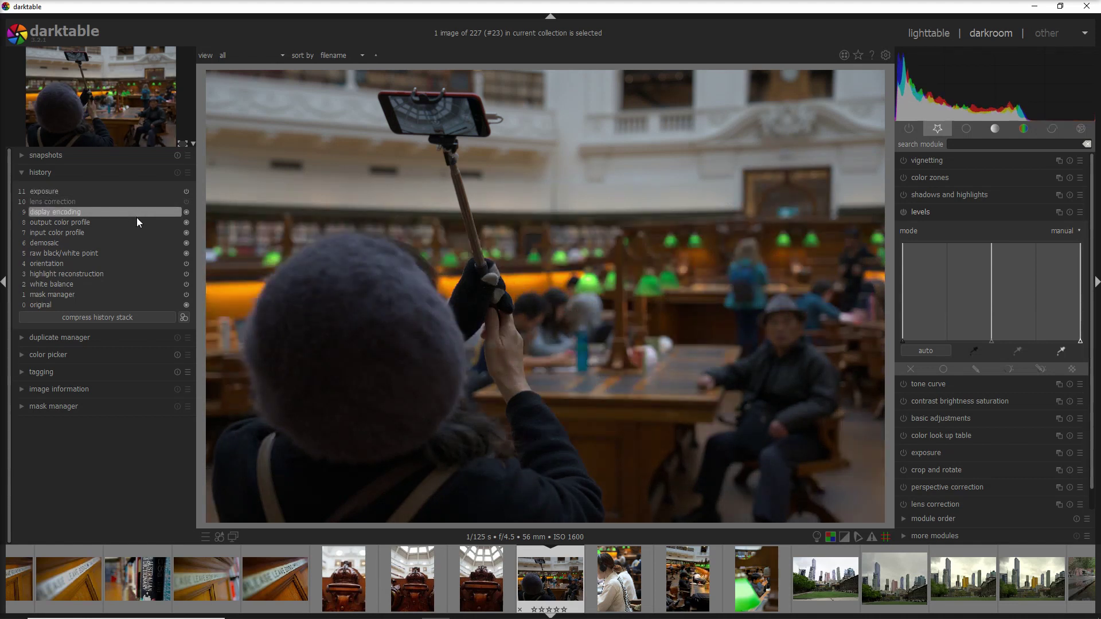
pyautogui.click(138, 223)
pyautogui.click(135, 233)
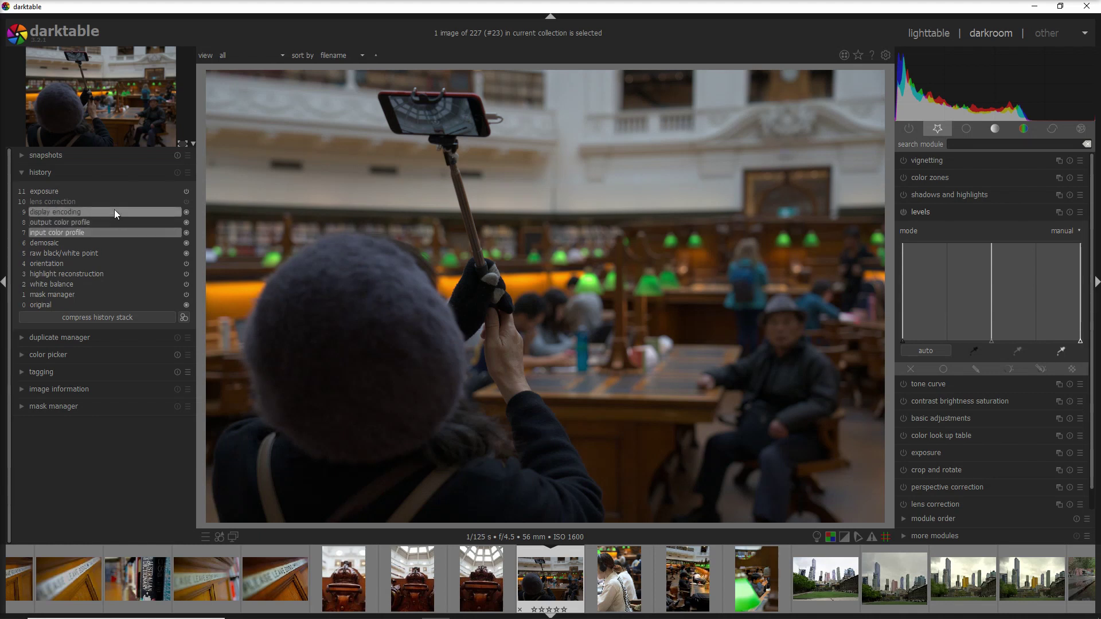
pyautogui.click(141, 192)
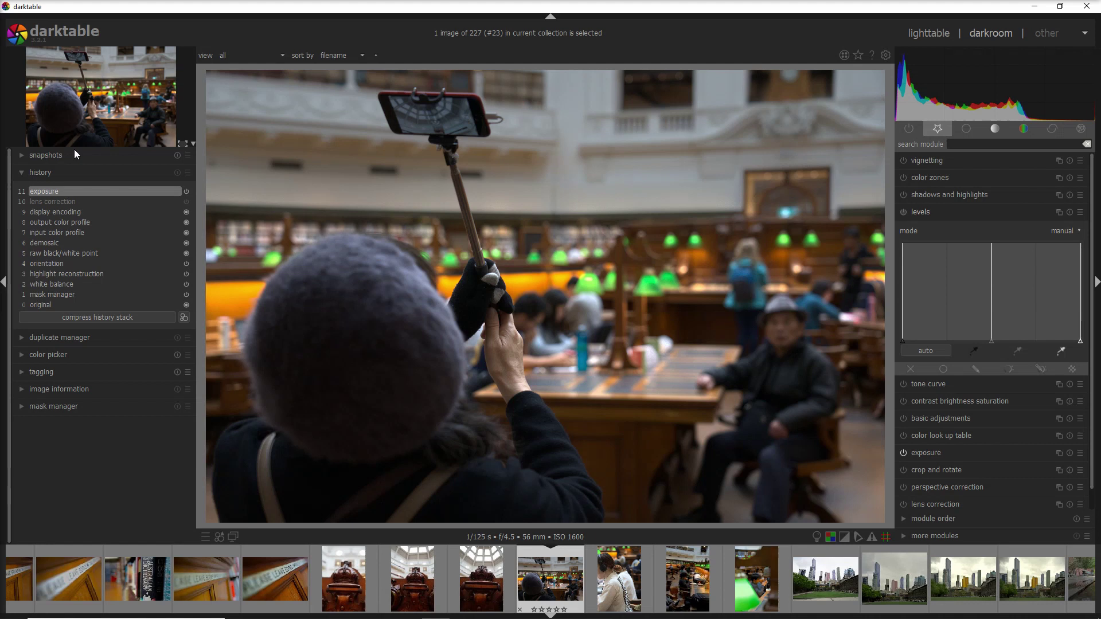
# Take an exposure (11) snapshot and compare it split-screen against the input color profile stage.
pyautogui.click(22, 156)
pyautogui.click(104, 177)
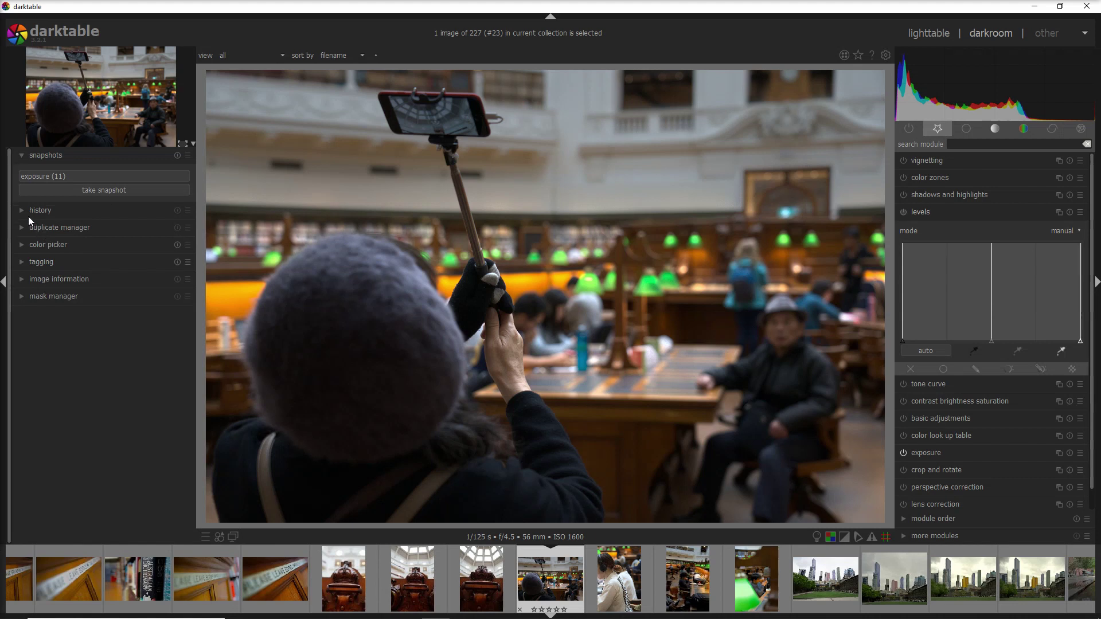
pyautogui.click(78, 177)
pyautogui.click(22, 211)
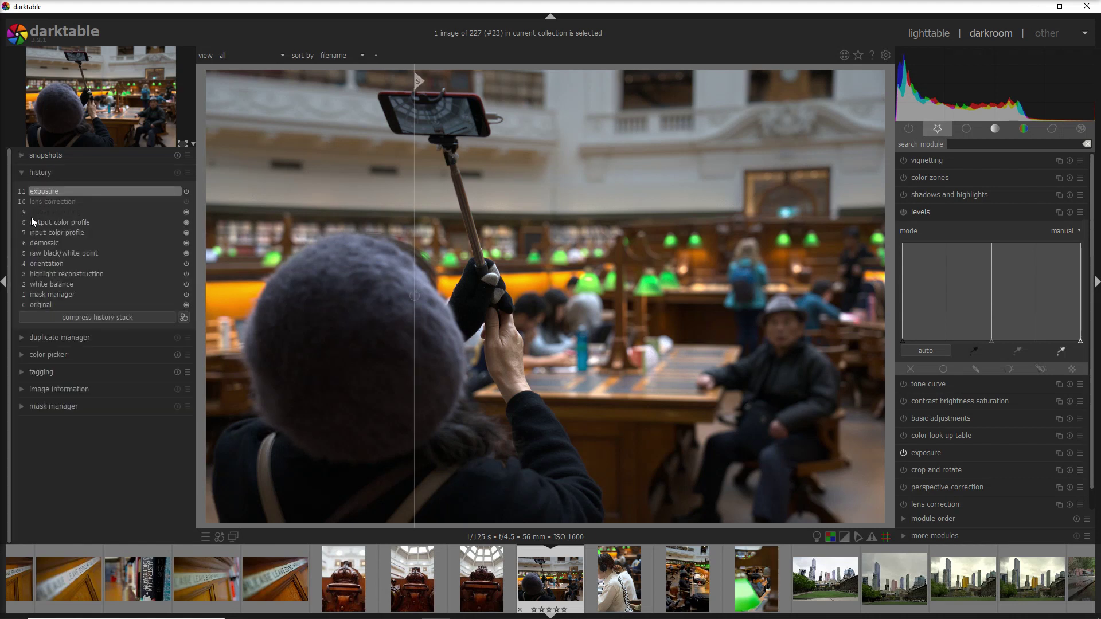
pyautogui.click(97, 234)
pyautogui.moveTo(415, 320); pyautogui.dragTo(449, 370)
pyautogui.click(24, 174)
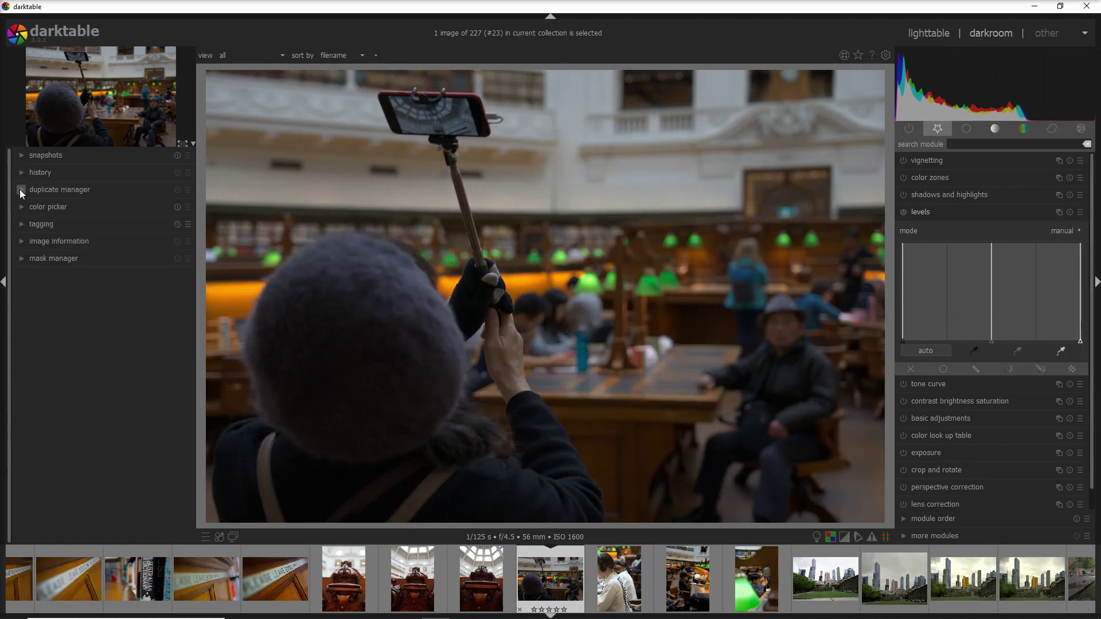
pyautogui.click(21, 192)
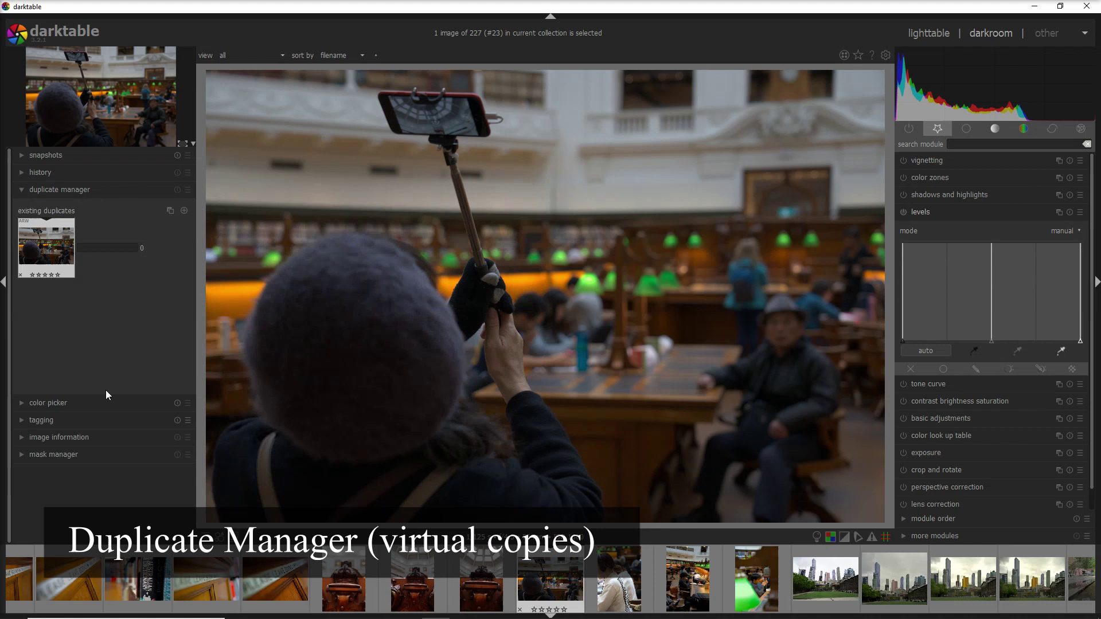
pyautogui.click(21, 191)
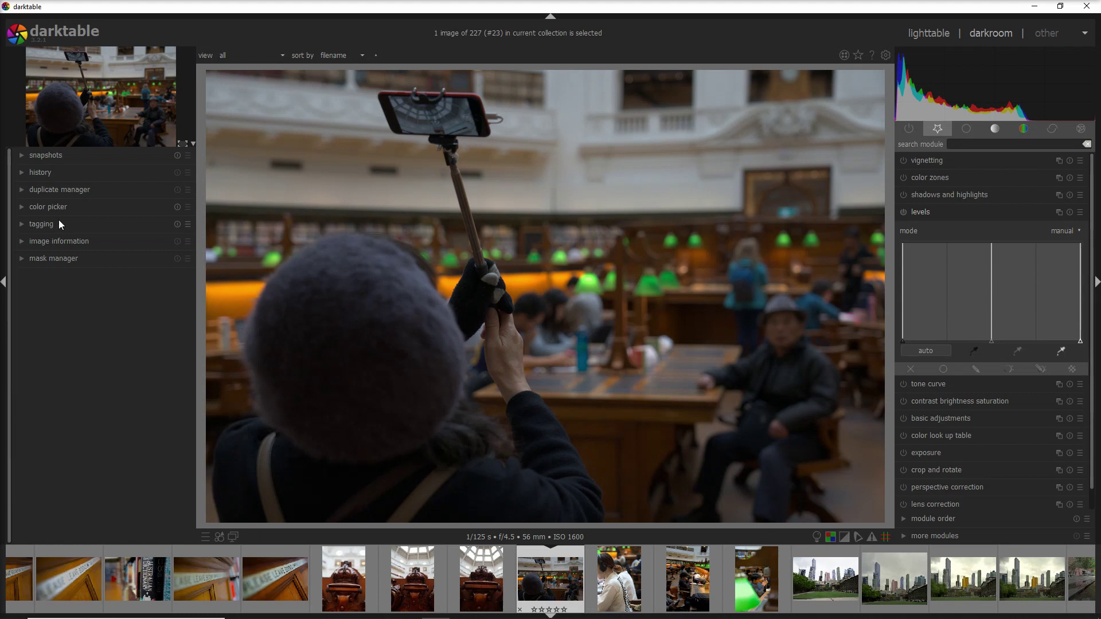
pyautogui.click(20, 244)
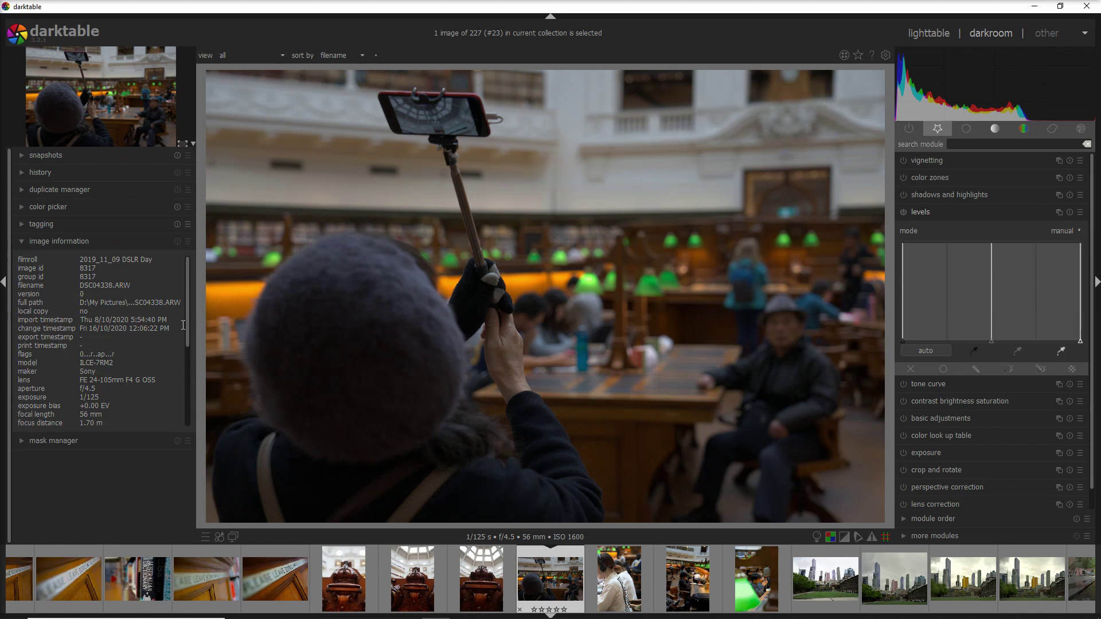
pyautogui.click(22, 241)
pyautogui.click(24, 257)
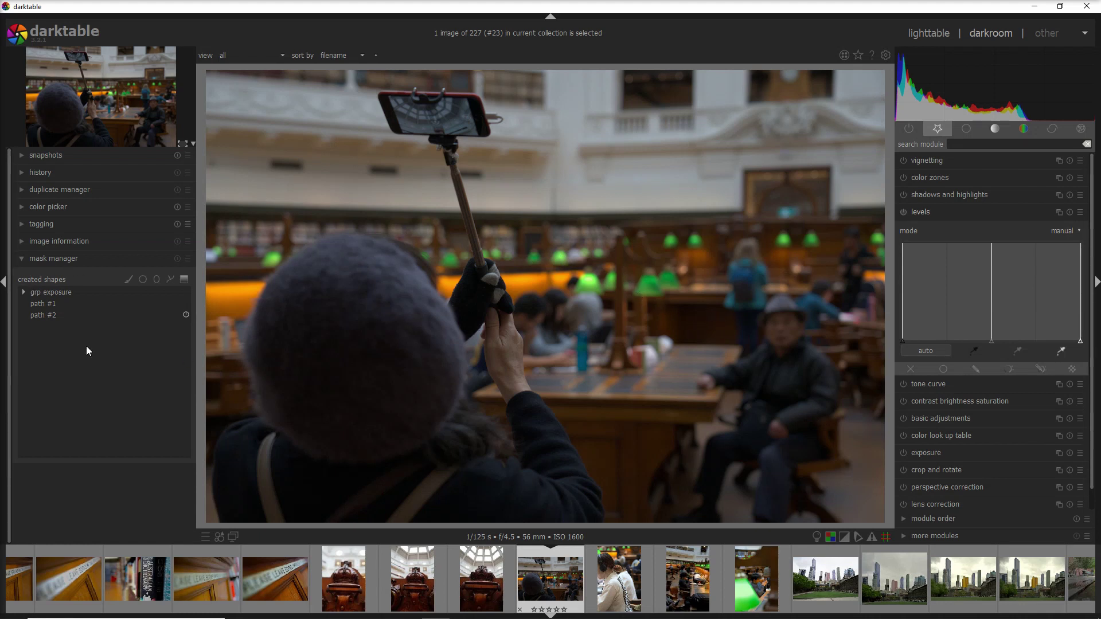
pyautogui.click(22, 293)
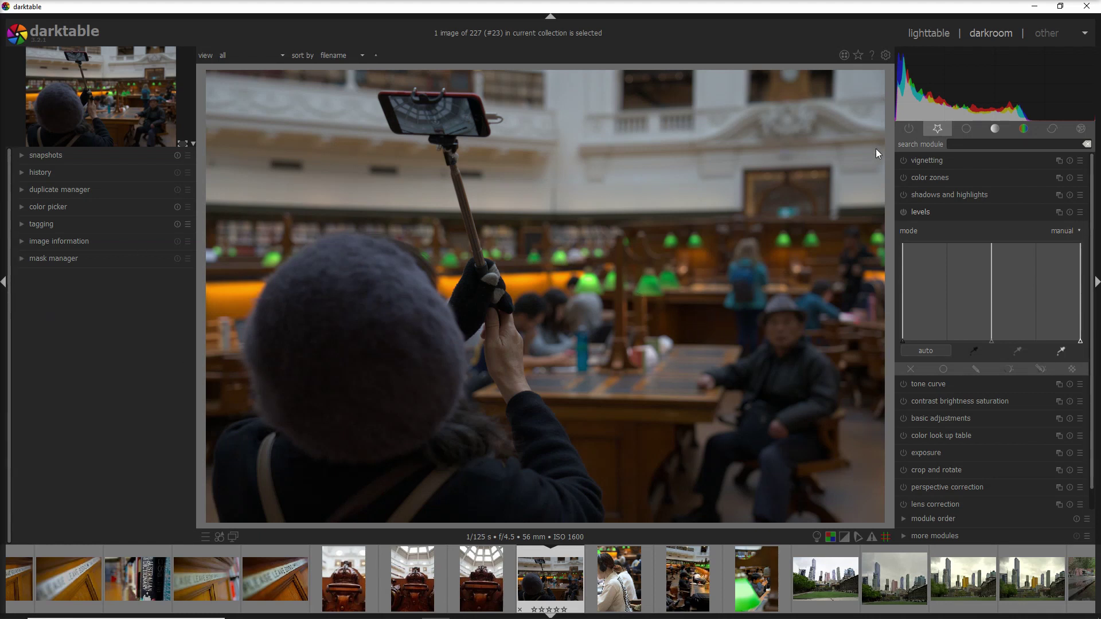
# Show the active modules group: exposure, white balance, demosaic, highlight reconstruction, color profiles.
pyautogui.moveTo(1005, 65)
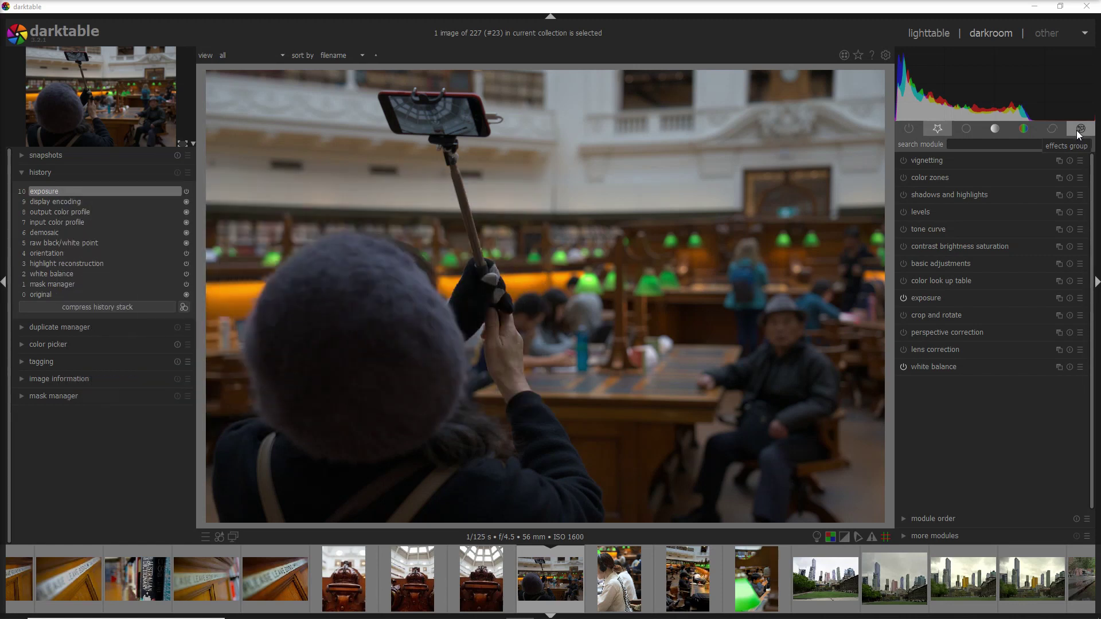
pyautogui.click(908, 127)
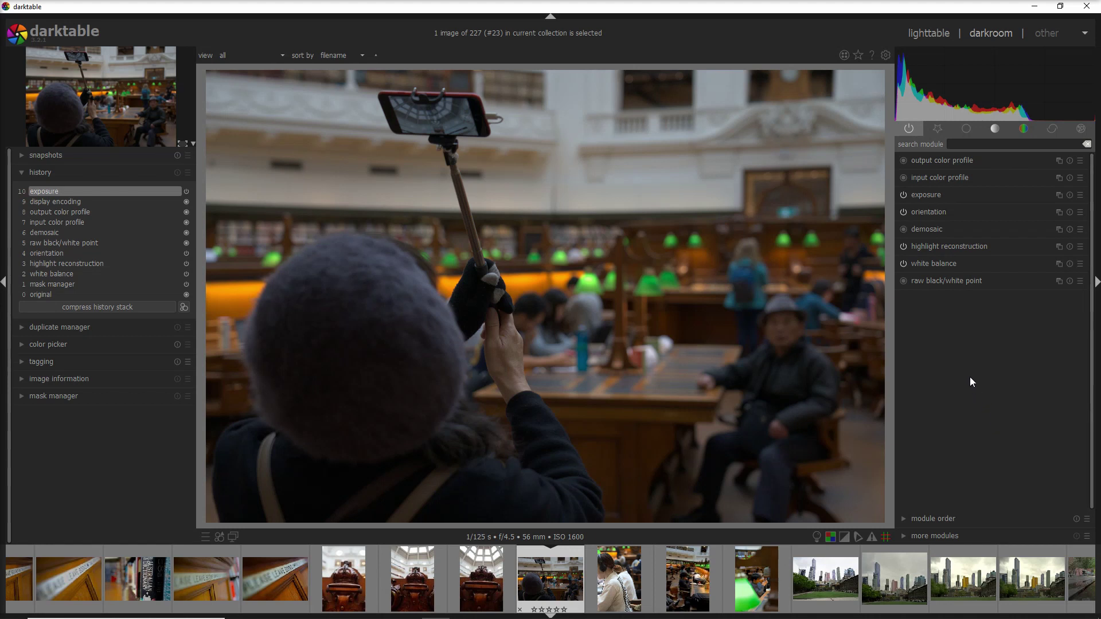
# Expand and scroll through the more modules list, then collapse it again.
pyautogui.click(904, 536)
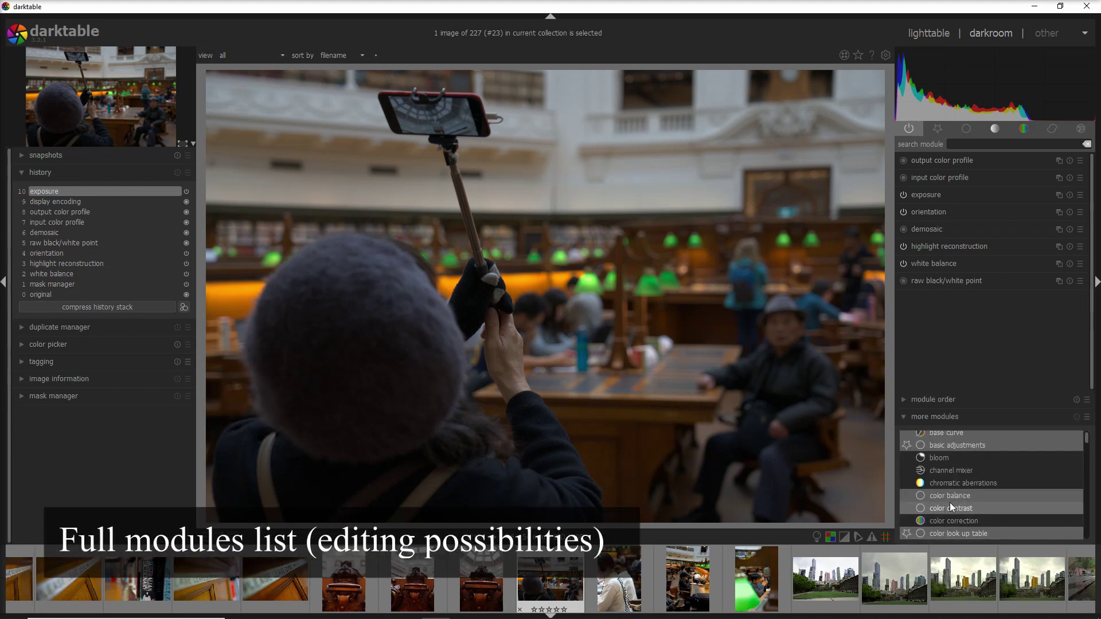
pyautogui.scroll(-5, 968, 459)
pyautogui.scroll(-8, 969, 465)
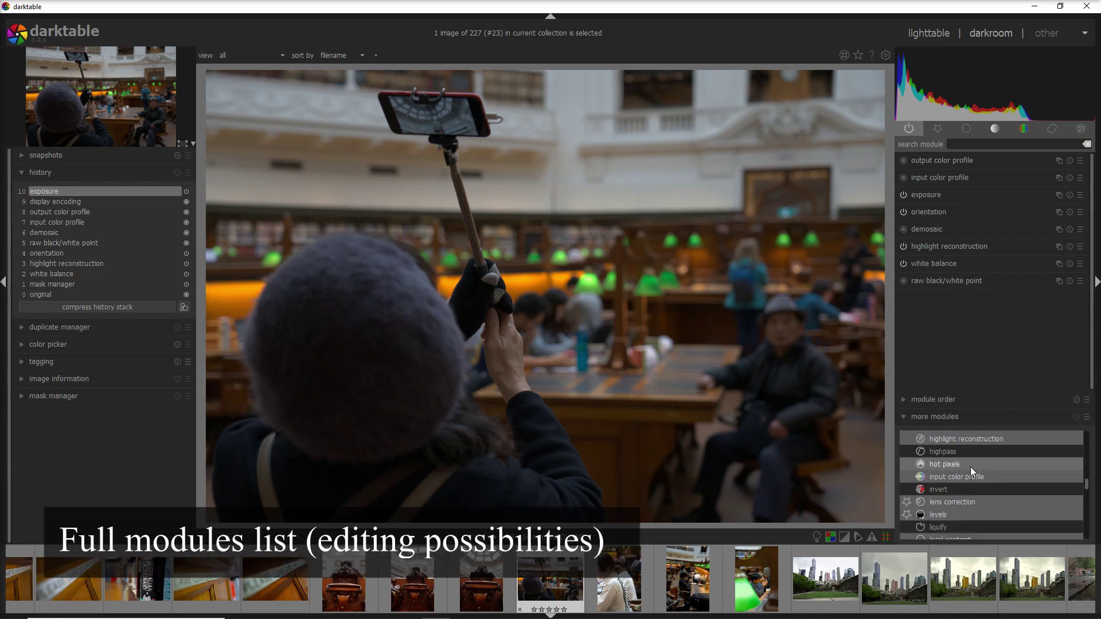
pyautogui.scroll(-10, 970, 468)
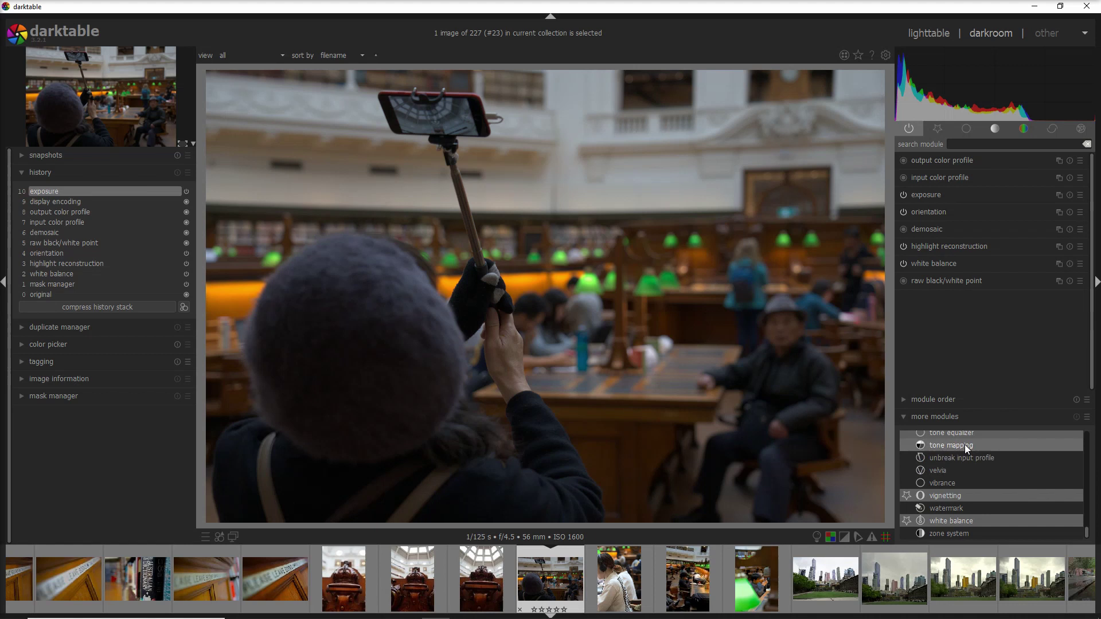
pyautogui.click(904, 418)
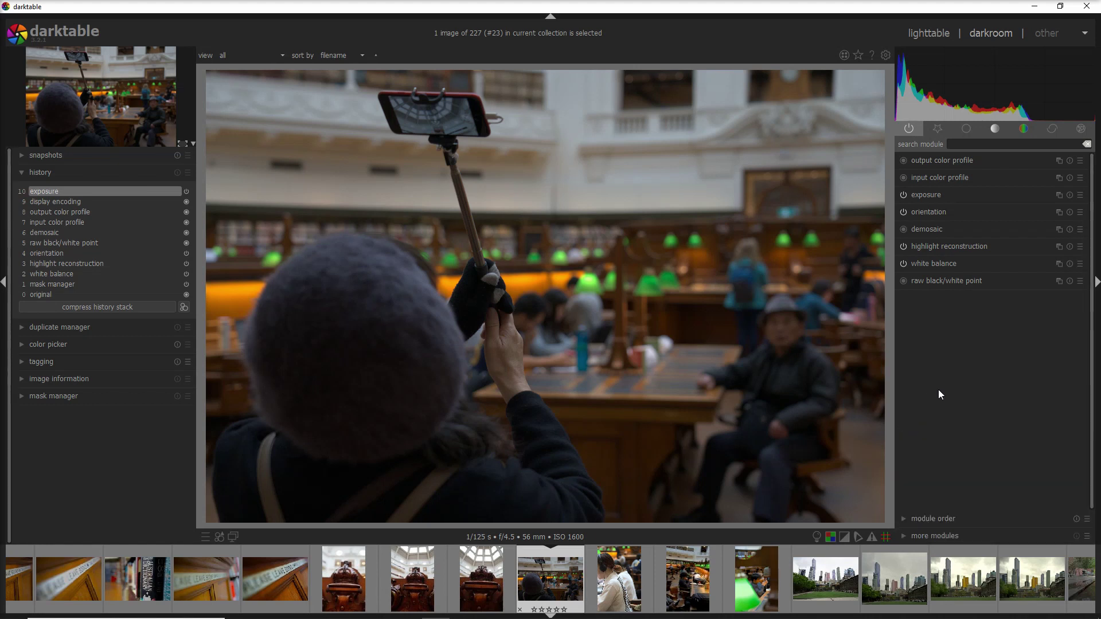
# Switch to the favourite modules and enable lens correction, added as history step 11.
pyautogui.click(967, 128)
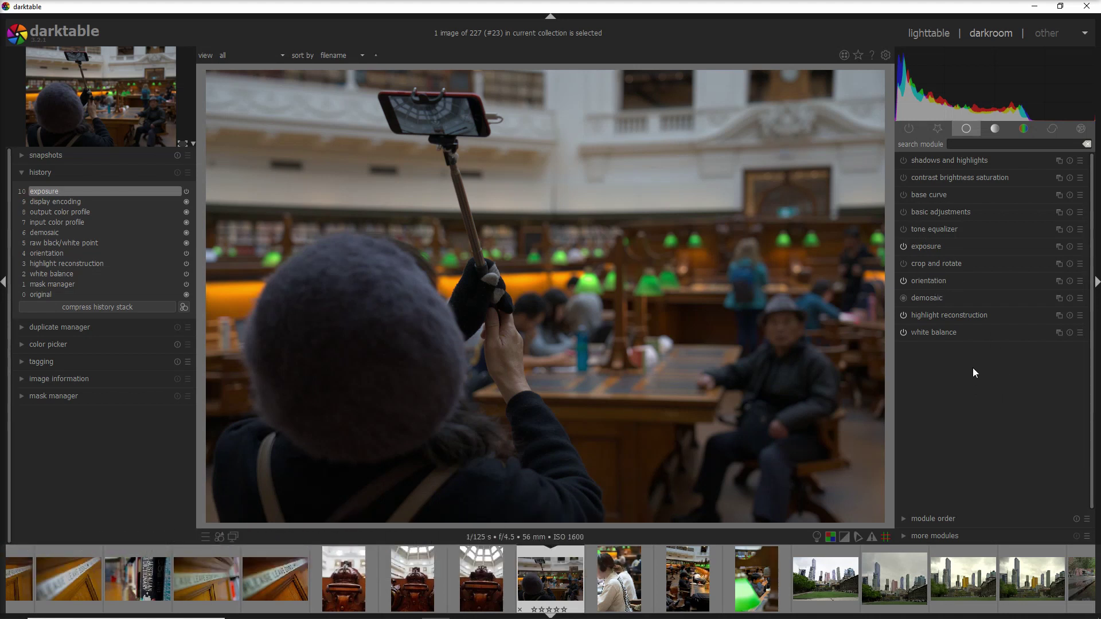
pyautogui.click(936, 129)
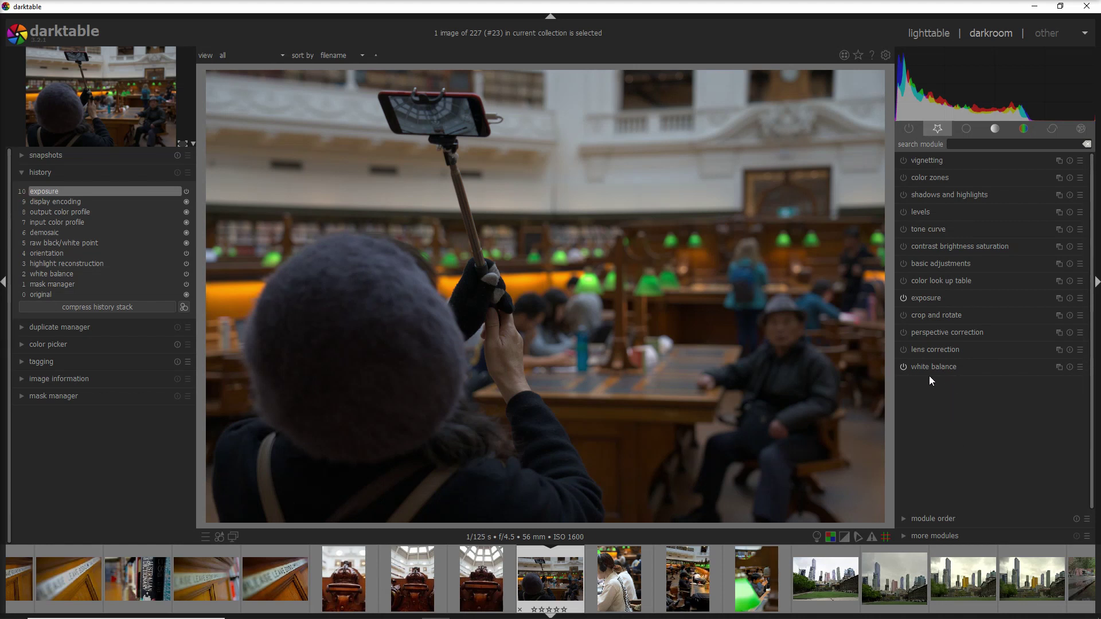
pyautogui.click(905, 352)
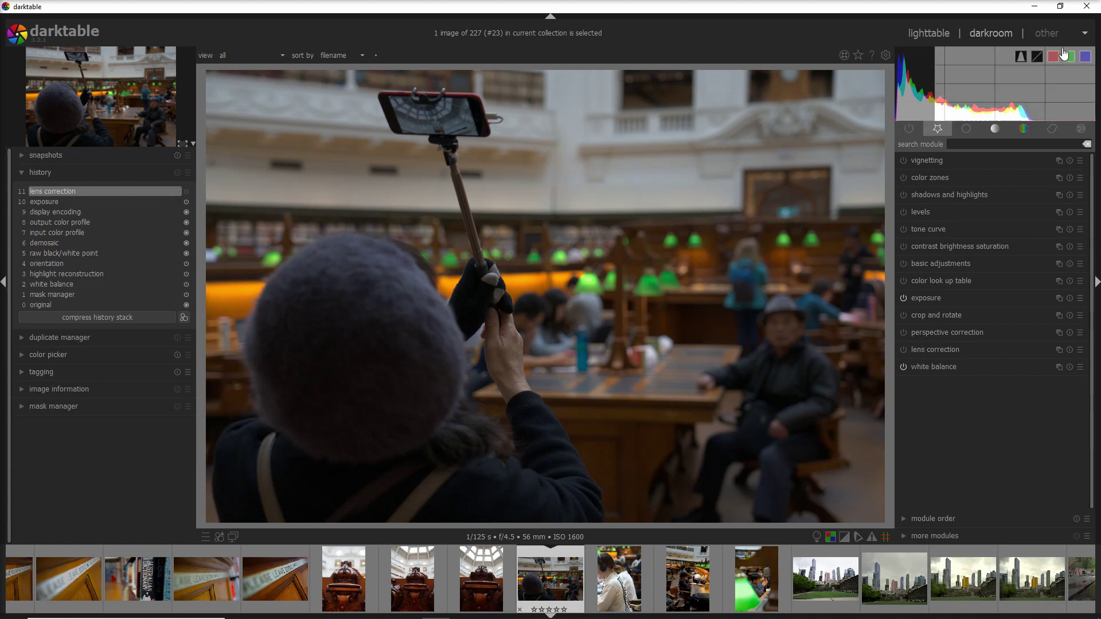
# Open the 'other' views dropdown listing map, slideshow and tethering.
pyautogui.click(1085, 34)
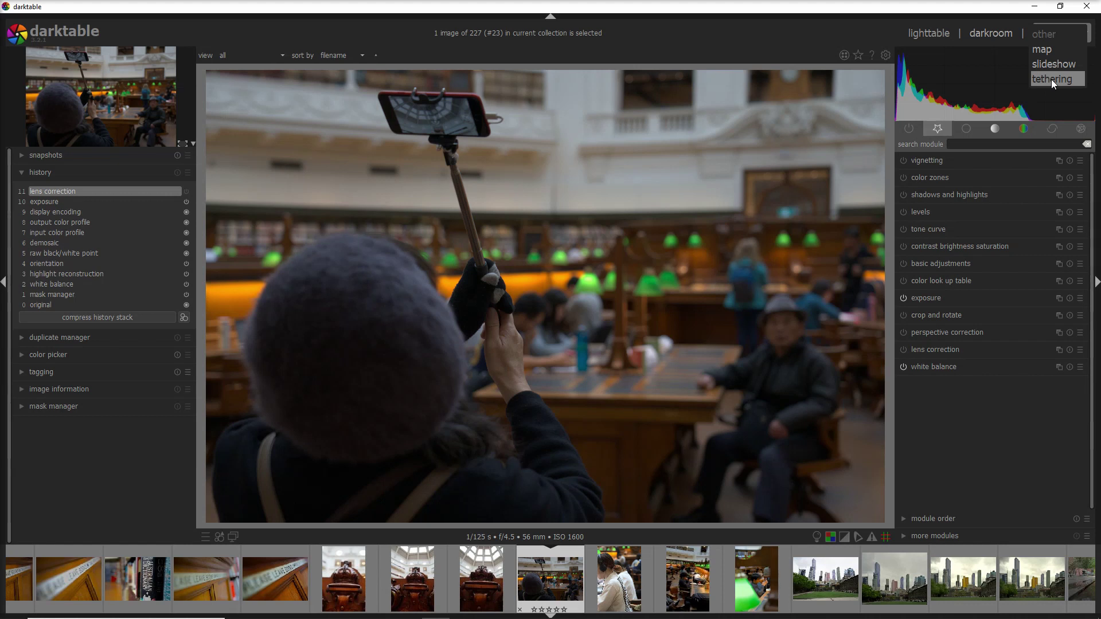
# Open the map view and change its map source from Google Maps to OpenStreetMap I.
pyautogui.click(1048, 50)
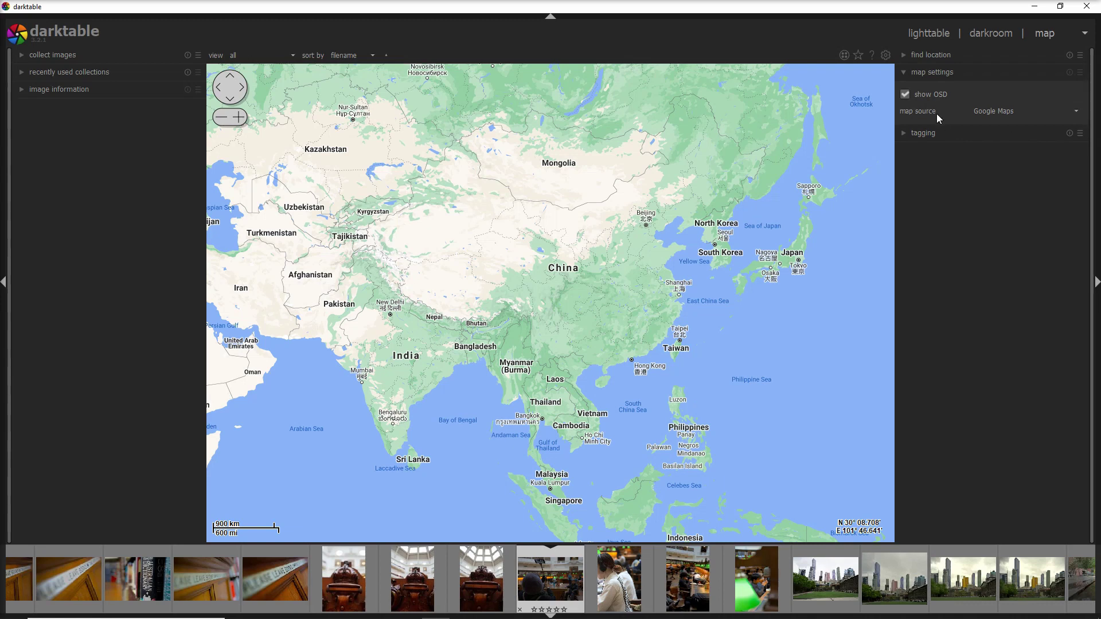
pyautogui.click(1003, 112)
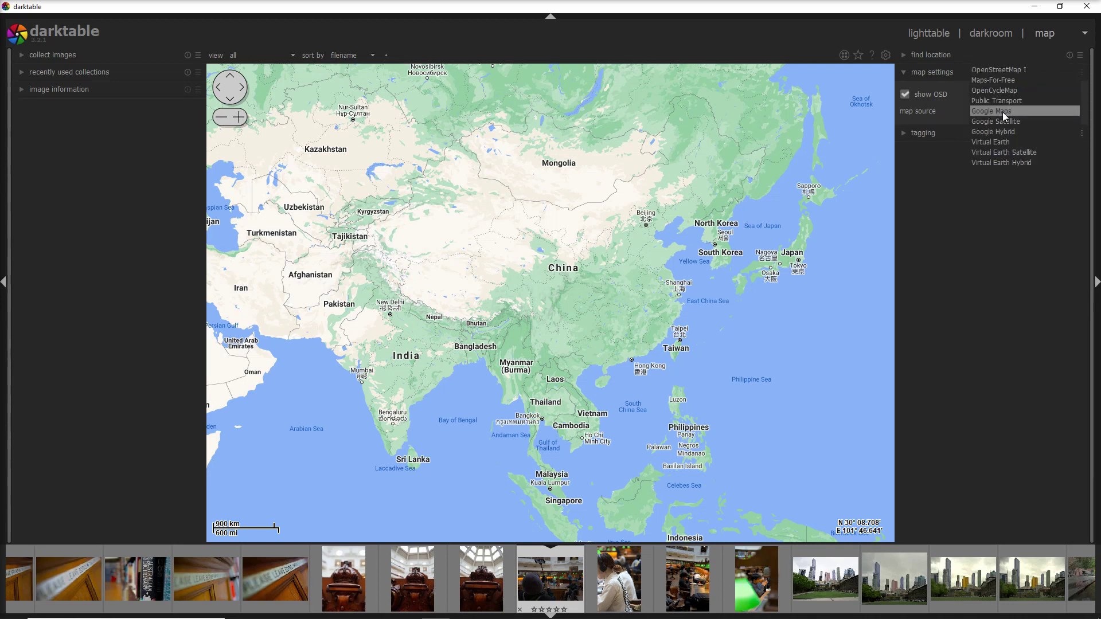
pyautogui.click(998, 71)
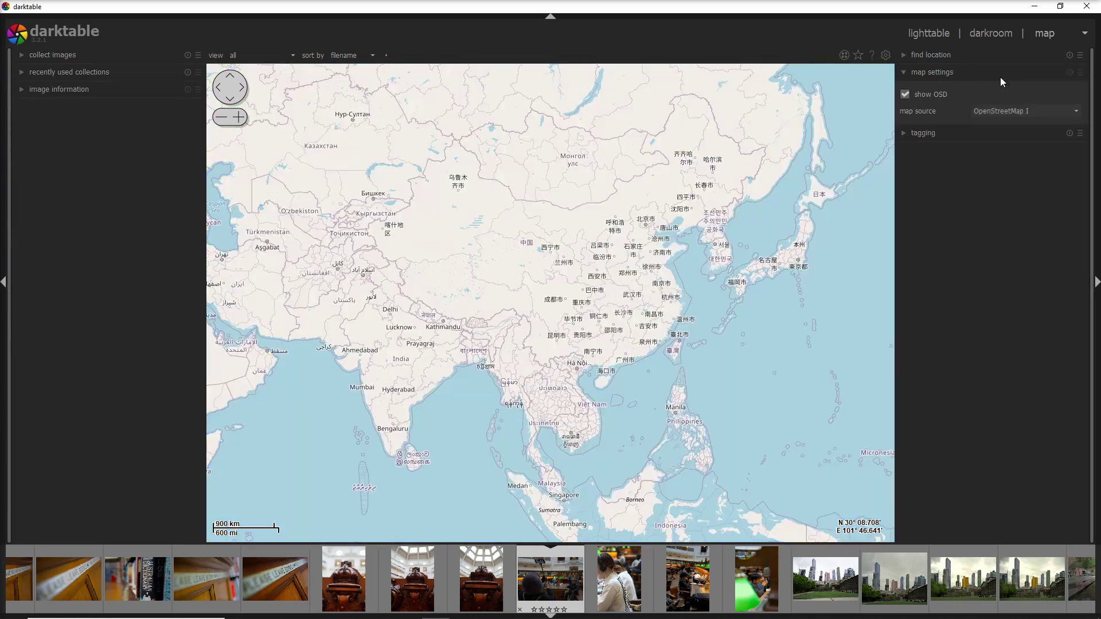